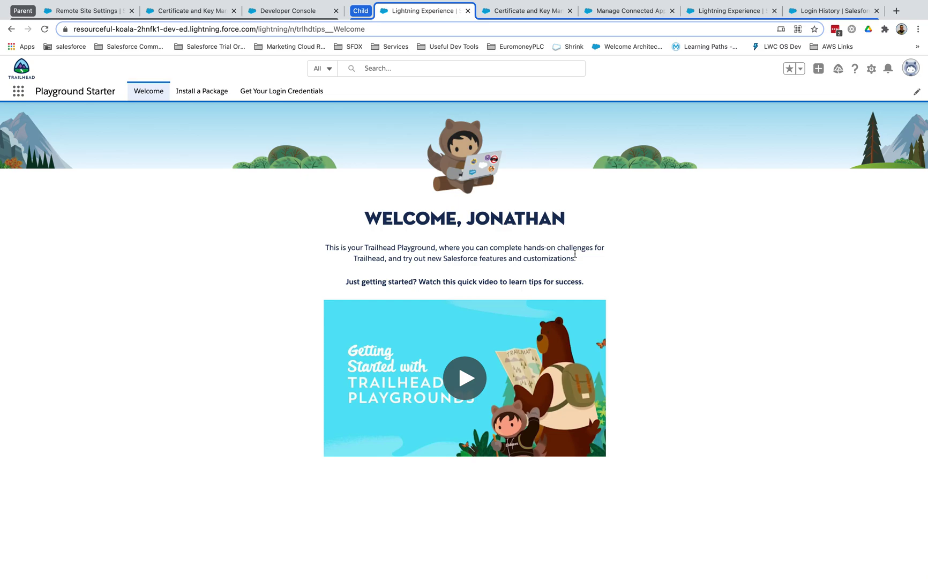
Start the child org's Export to Keystore after comparing with the parent org's certificate list
left_click(520, 14)
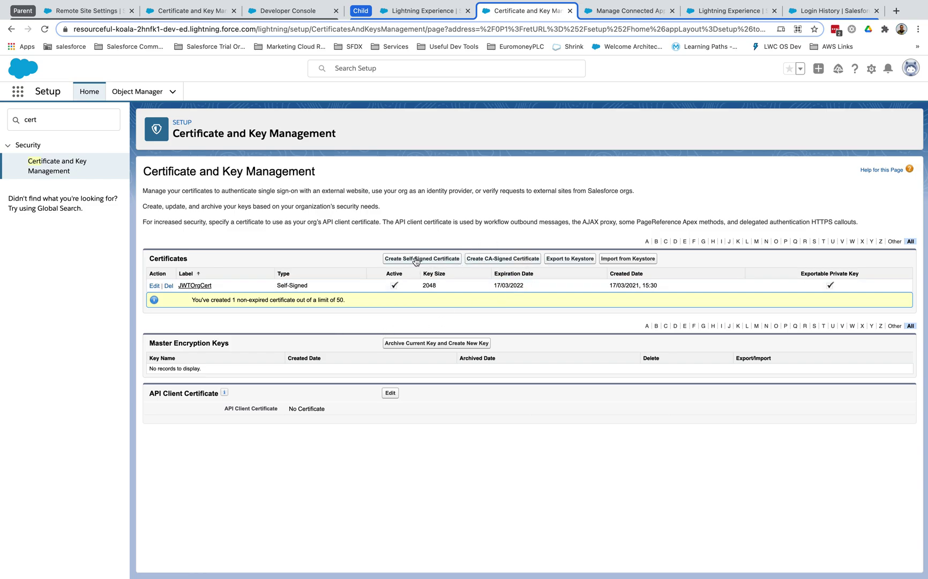
left_click(581, 259)
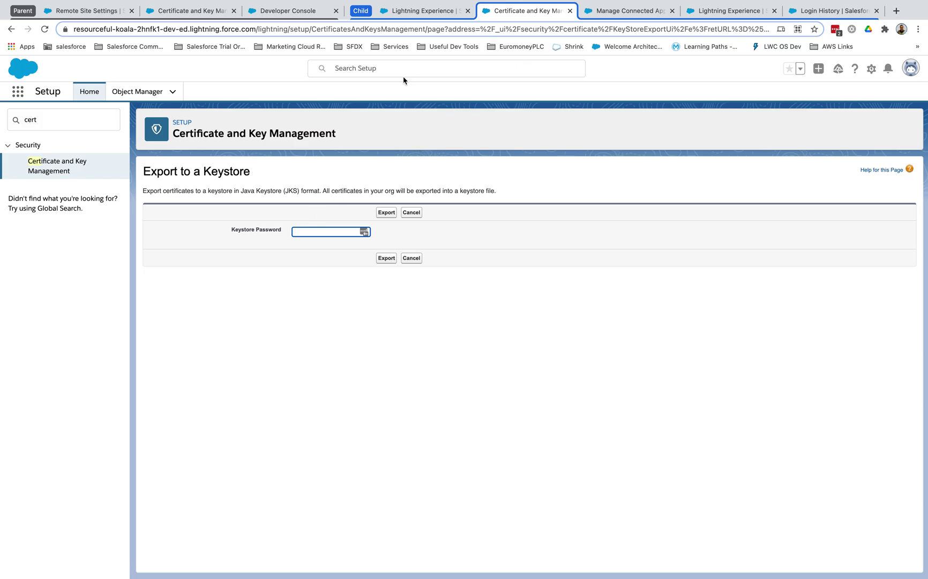
left_click(196, 12)
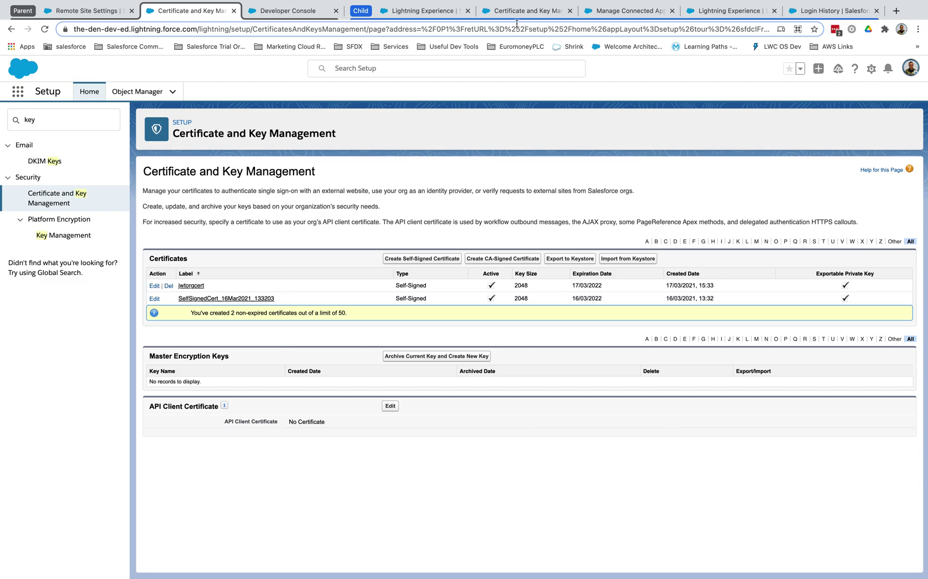
left_click(530, 12)
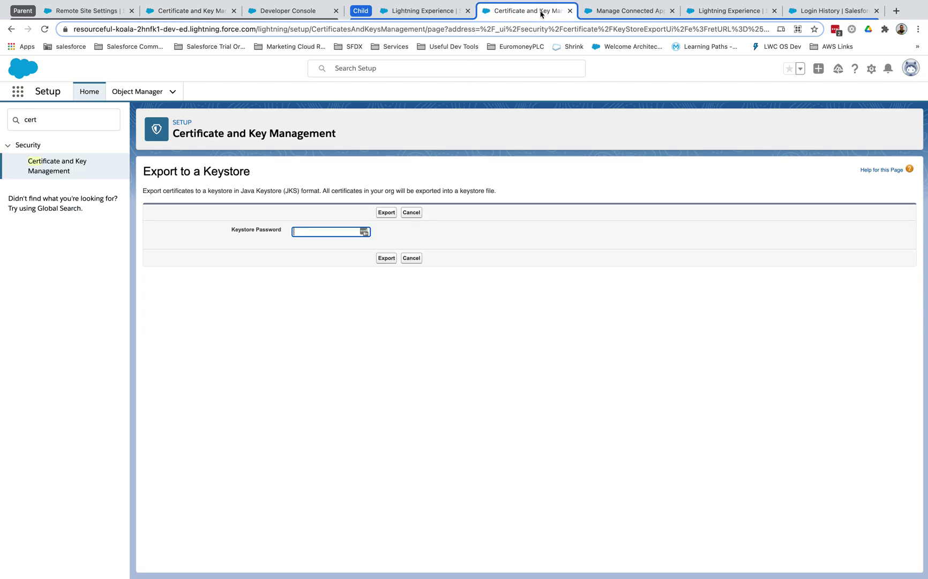
Review the JWT Flow Org connected app's OAuth settings, where digital signatures use the self-signed certificate
left_click(617, 11)
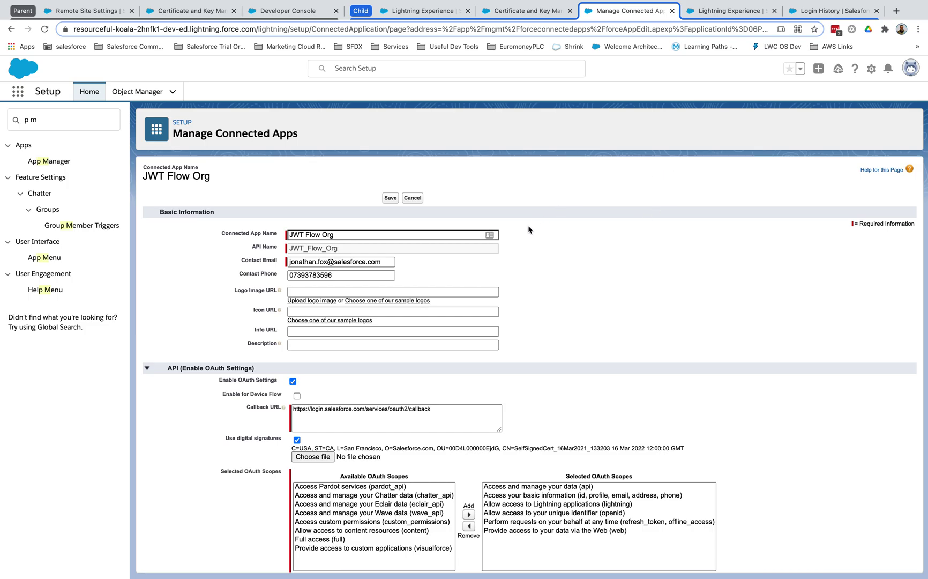
scroll(555, 374, "down", 2)
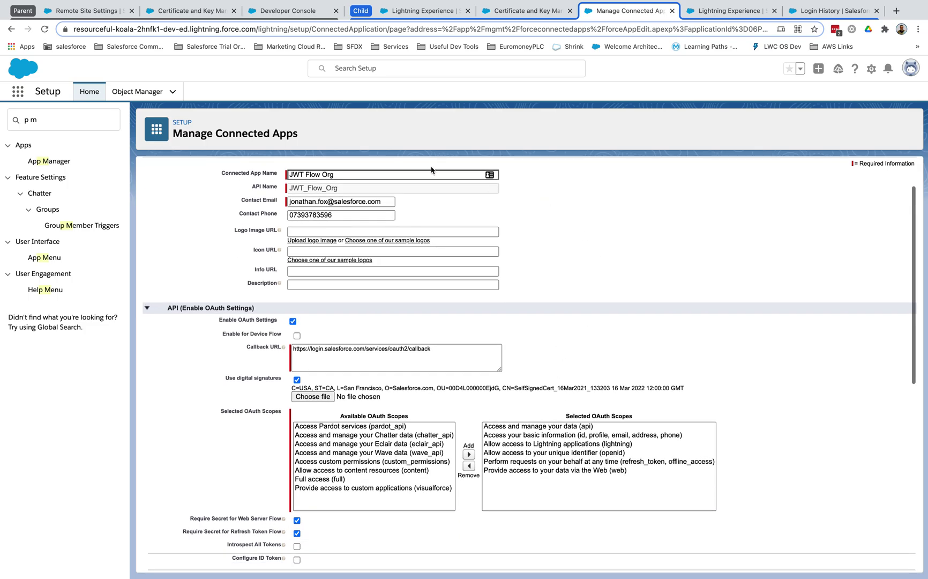
scroll(463, 253, "down", 3)
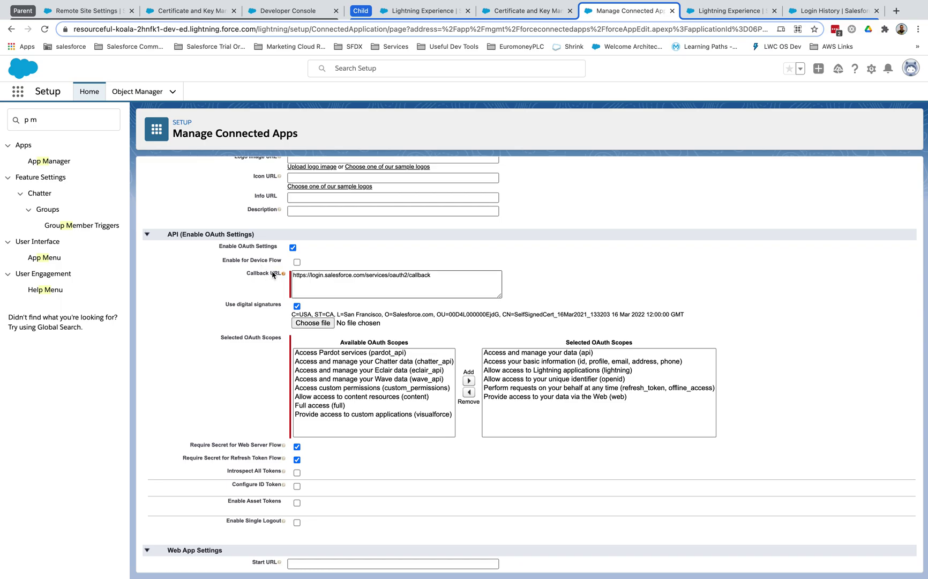
scroll(276, 276, "down", 1)
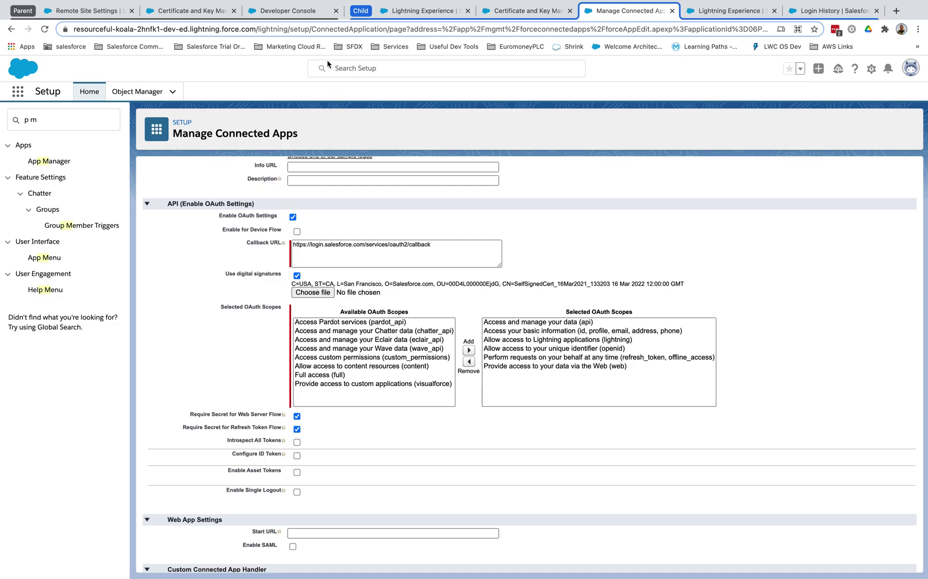
left_click(166, 15)
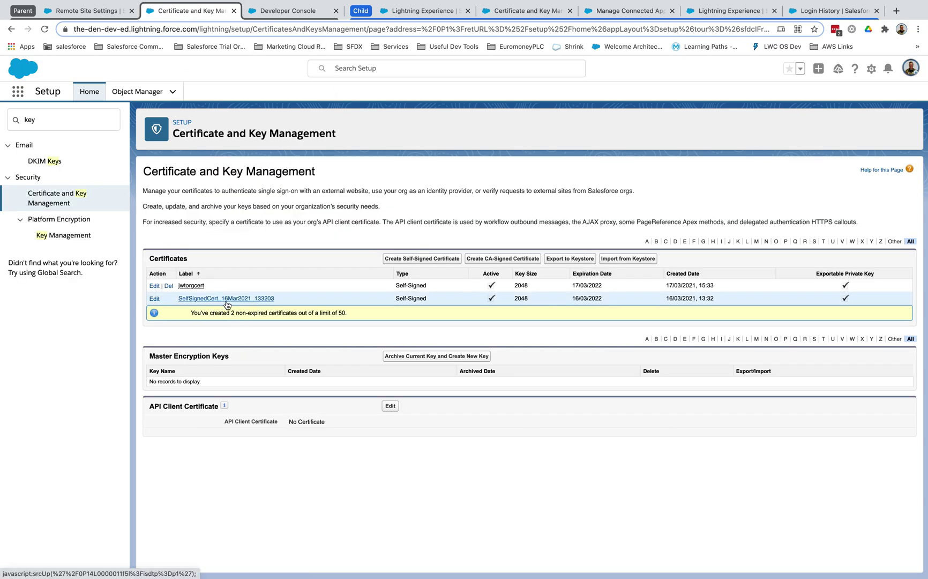
left_click(262, 301)
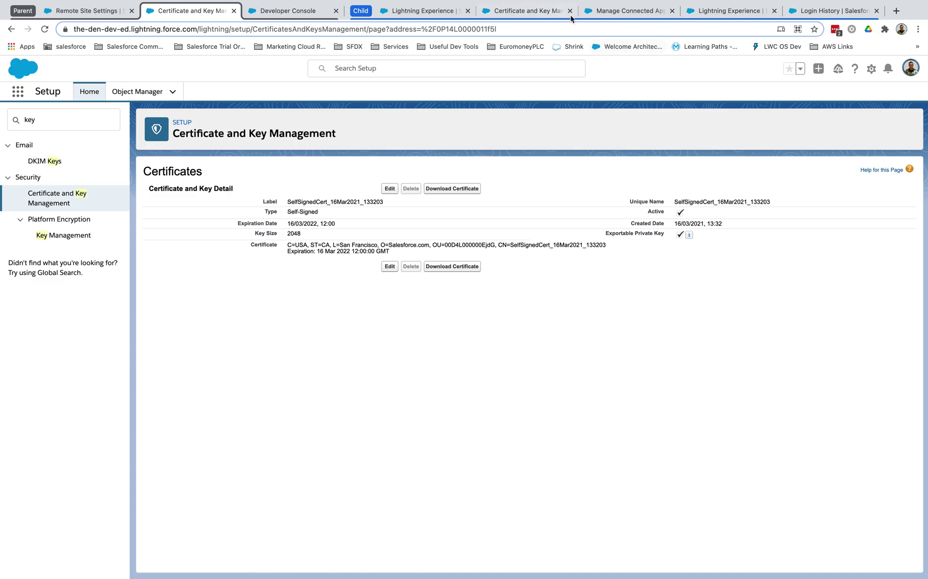
left_click(615, 10)
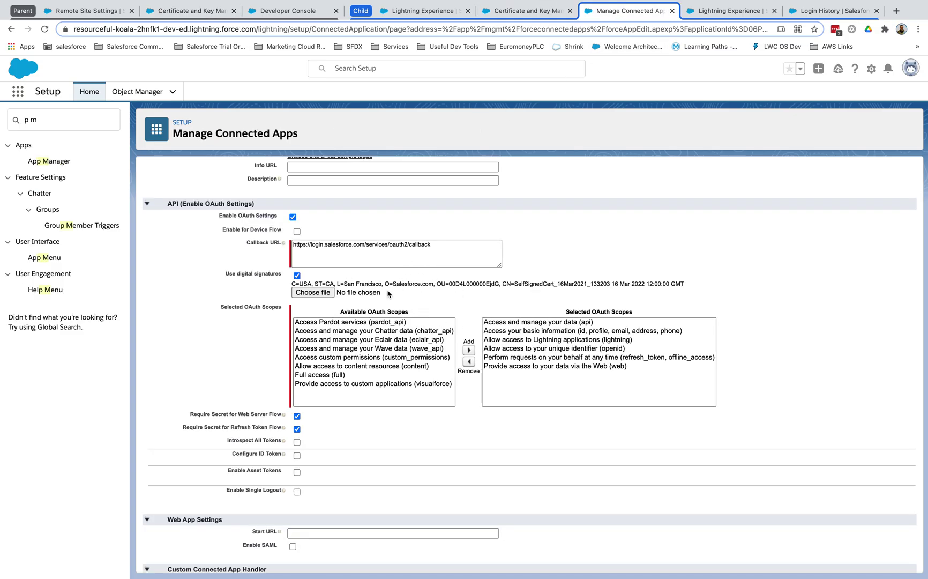
scroll(456, 343, "up", 2)
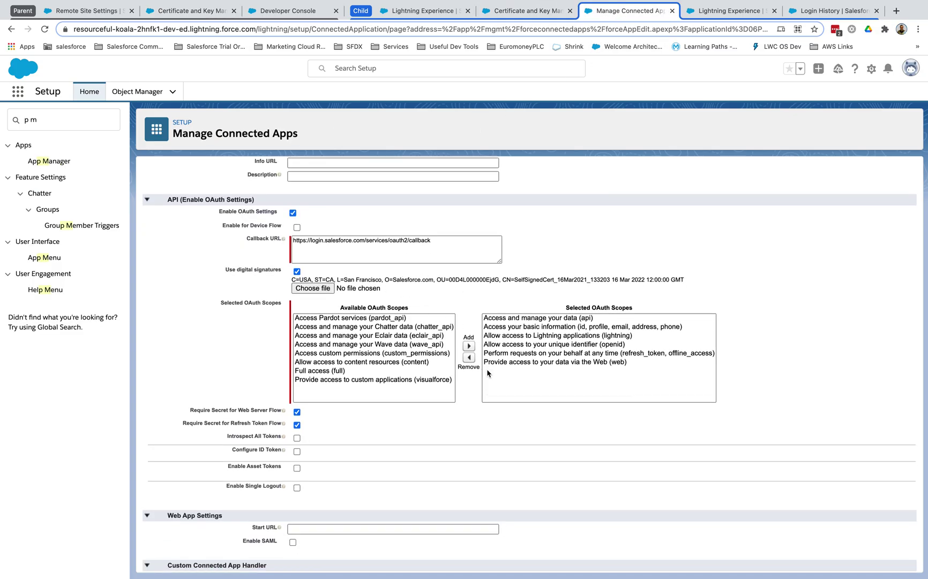
scroll(487, 372, "up", 1)
scroll(591, 238, "up", 3)
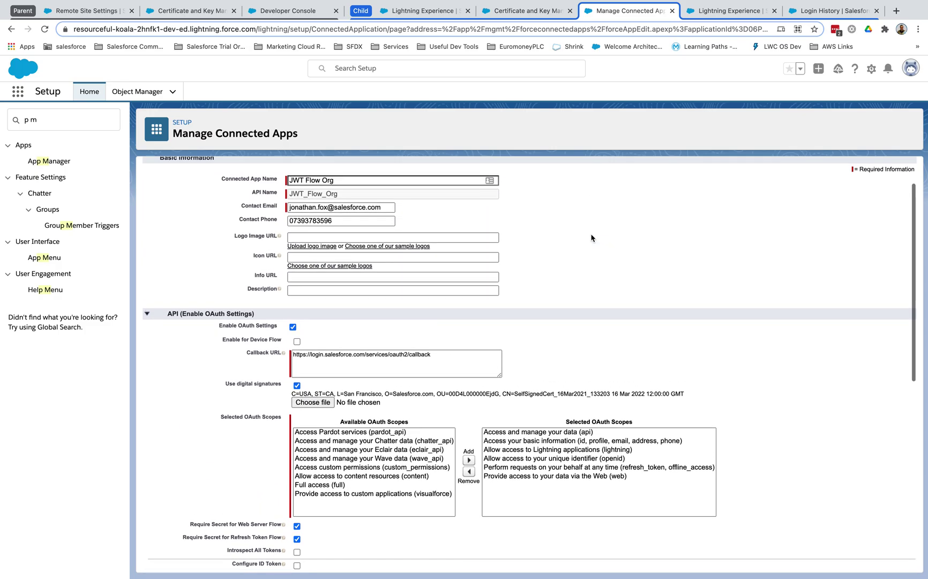
scroll(592, 238, "up", 2)
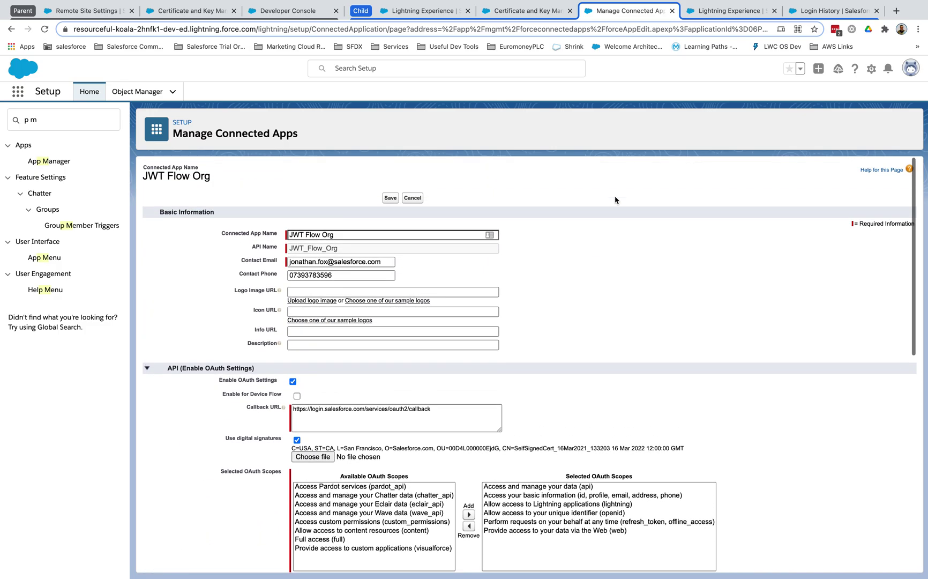
Save the JWT Flow Org connected app settings and go to its detail page
left_click(390, 198)
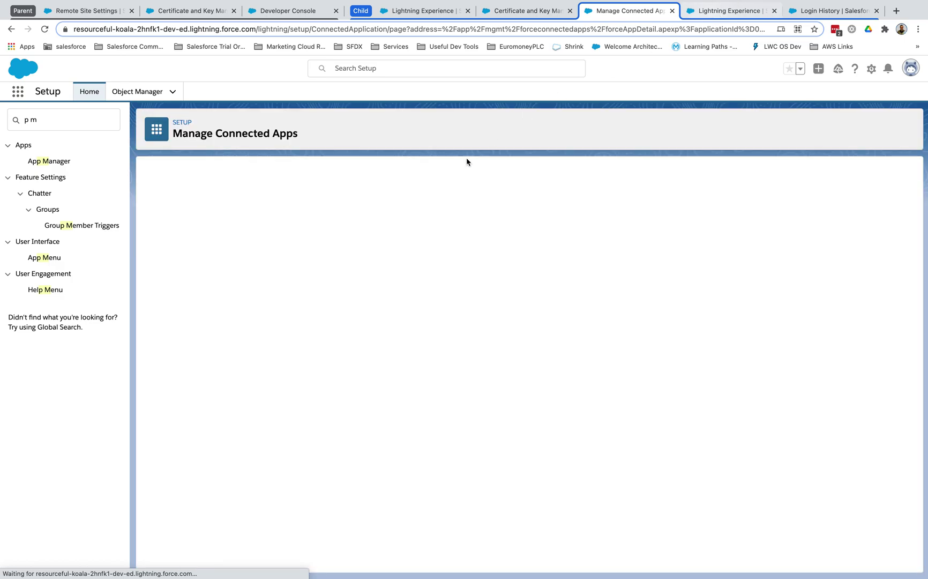
key("ctrl+Tab")
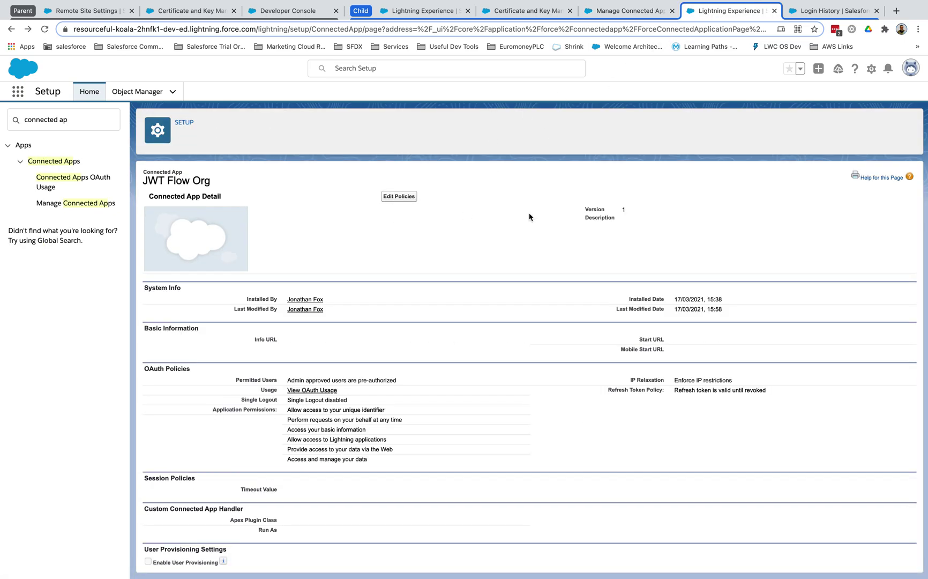
scroll(489, 312, "down", 3)
scroll(488, 312, "up", 3)
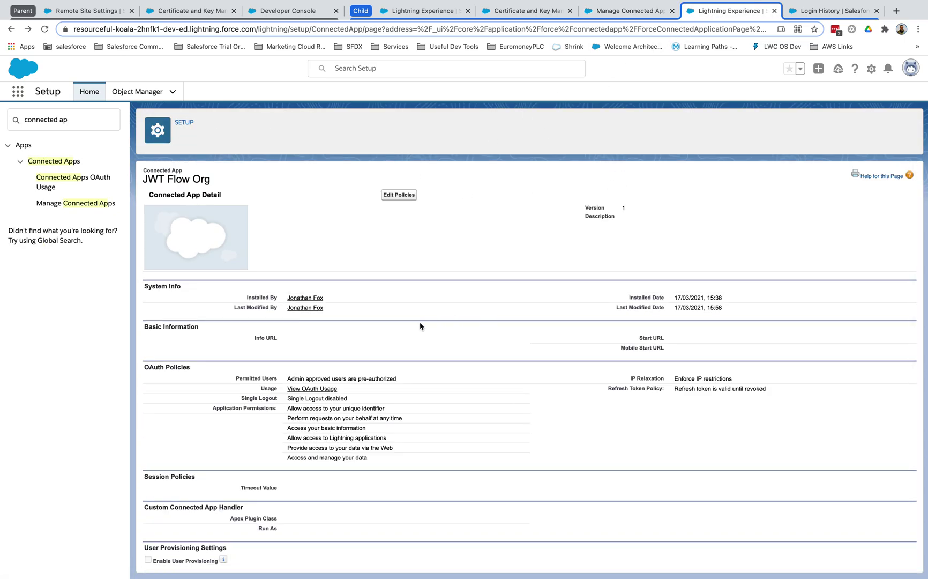
Confirm Permitted Users stays 'Admin approved users are pre-authorized' and cancel the policy edit
left_click(399, 196)
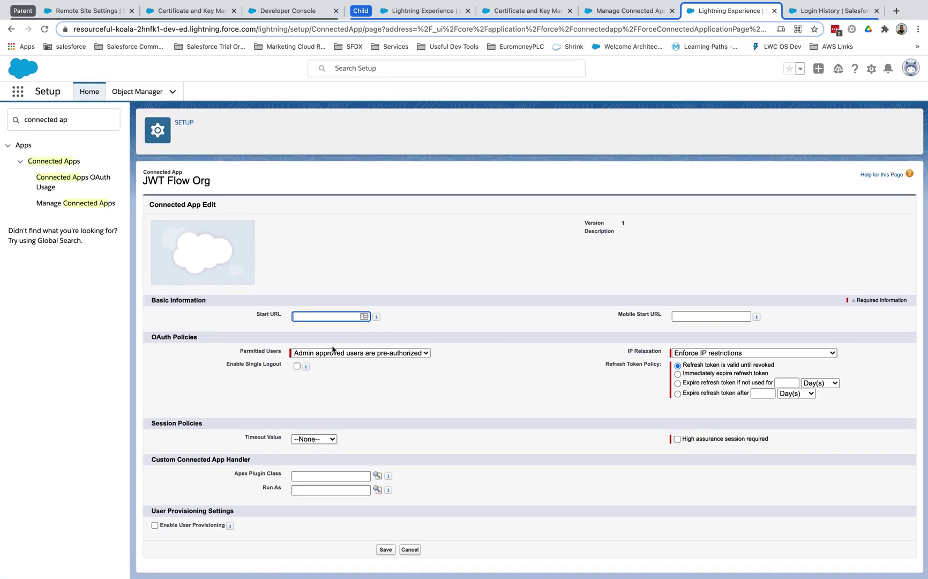
left_click(331, 353)
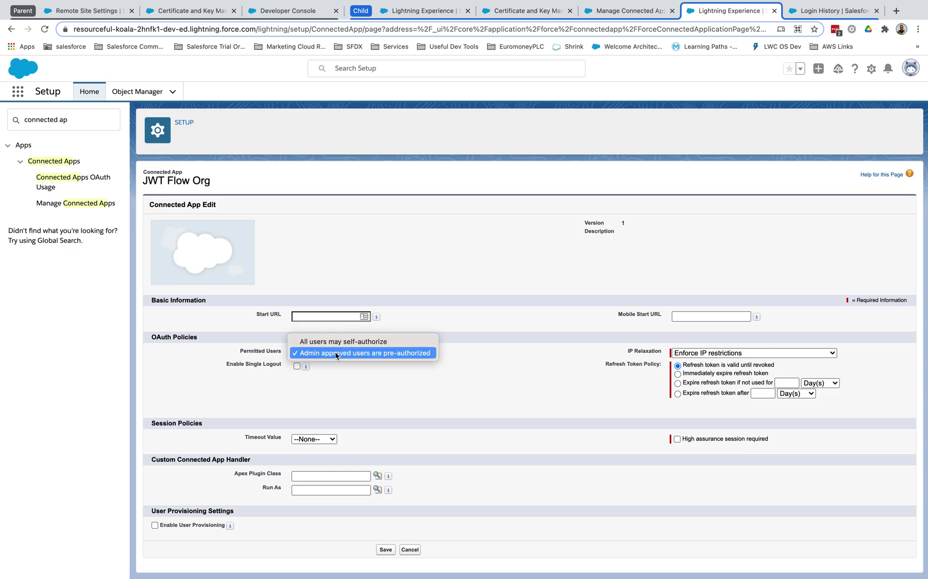
left_click(369, 391)
left_click(367, 354)
left_click(336, 353)
left_click(415, 550)
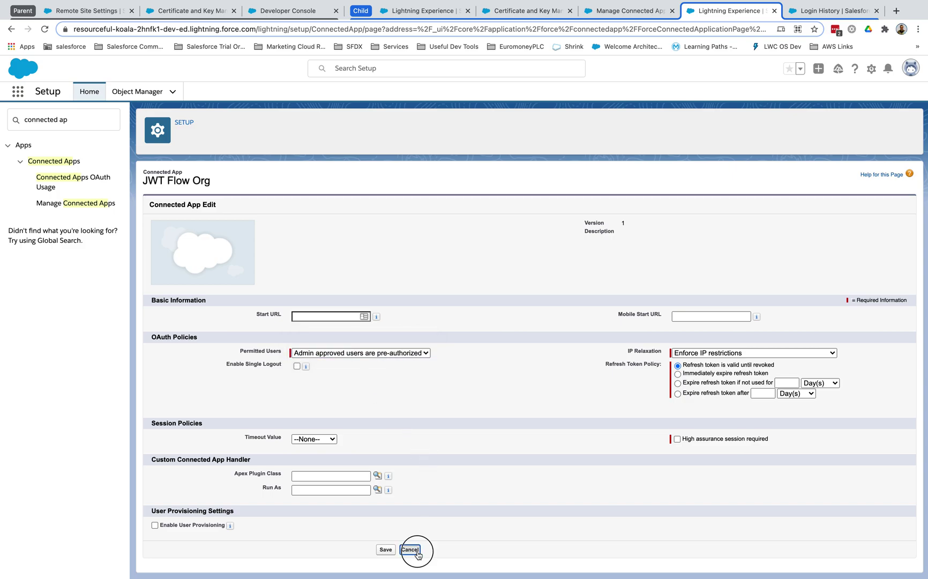
Inspect the SelfSignedCert_16Mar2021_133203 certificate details, then bring up MyController.apxc in the Developer Console
scroll(369, 454, "down", 5)
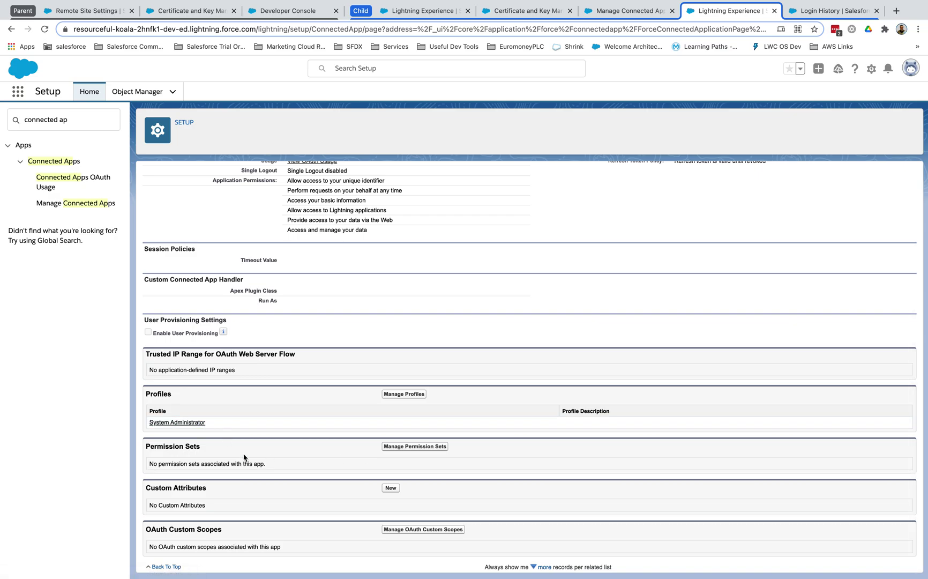
scroll(304, 409, "up", 2)
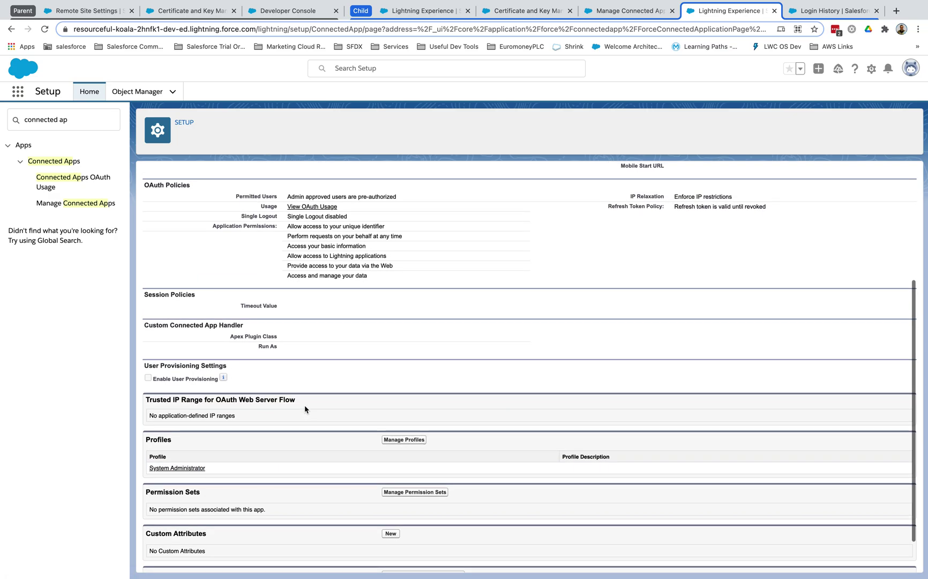
scroll(304, 409, "up", 5)
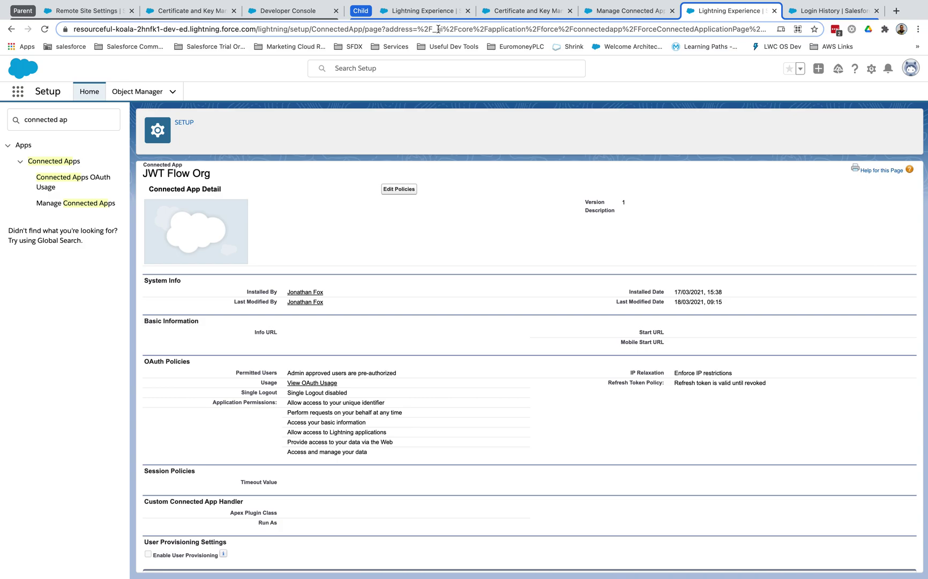
left_click(182, 17)
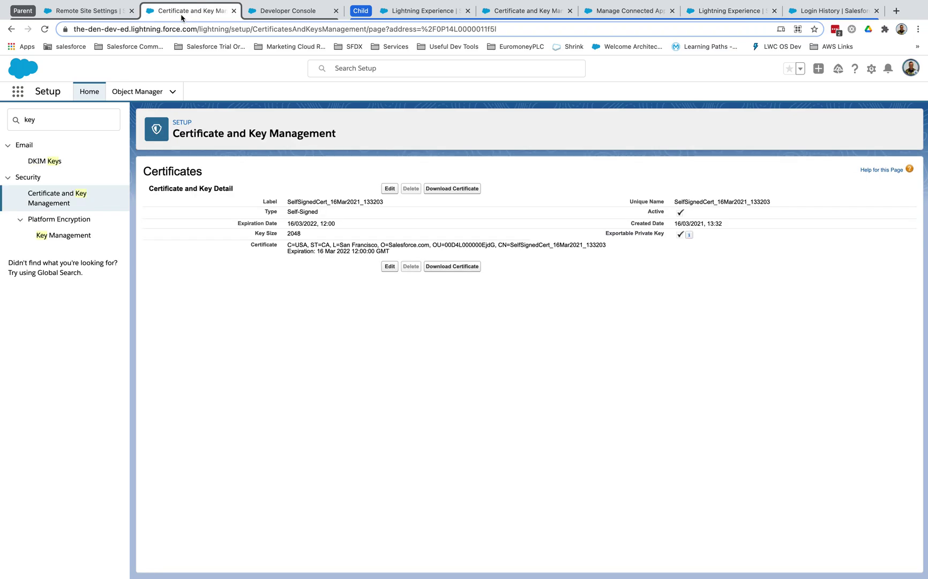
left_click(280, 18)
left_click(462, 310)
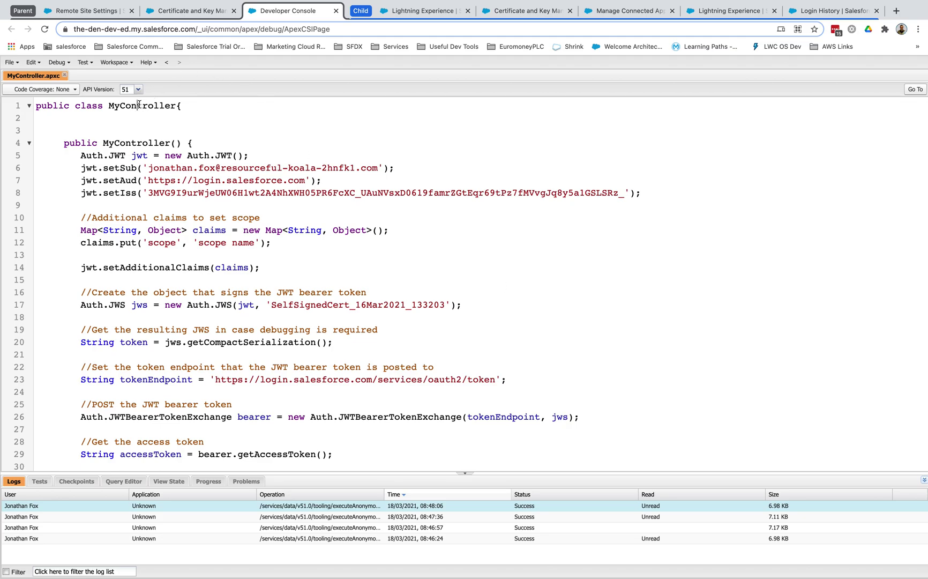
left_click(135, 140)
left_click(113, 138)
scroll(225, 245, "down", 1)
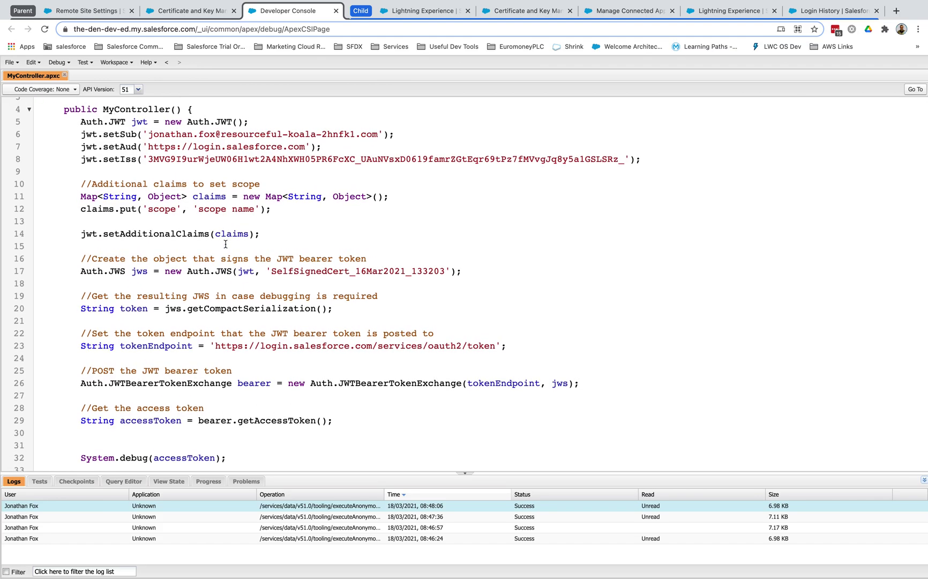
scroll(226, 245, "up", 1)
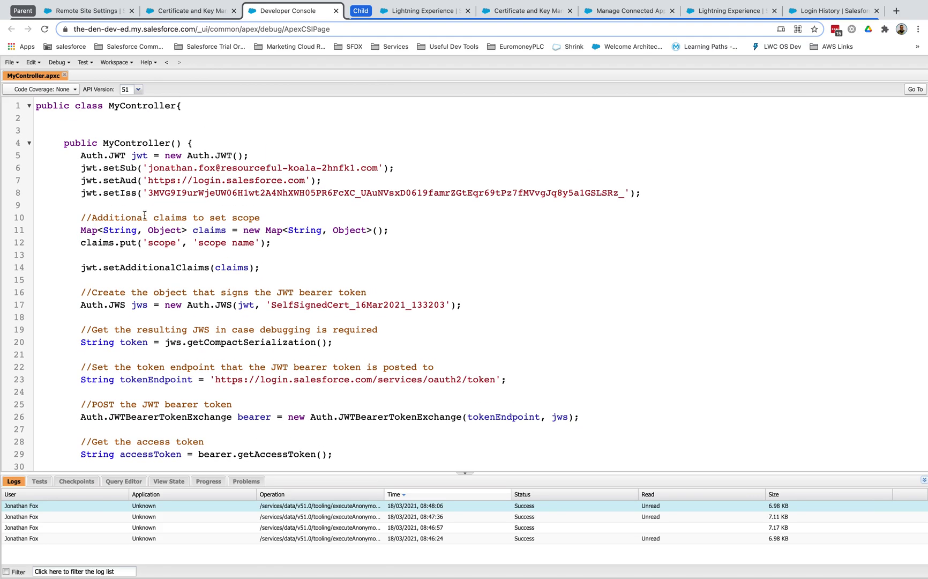
double_click(90, 156)
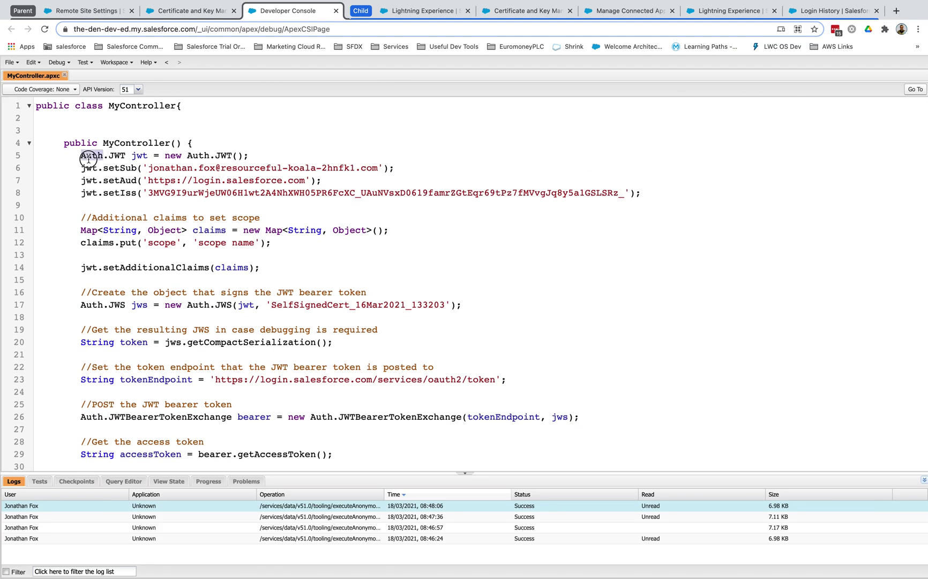
double_click(117, 155)
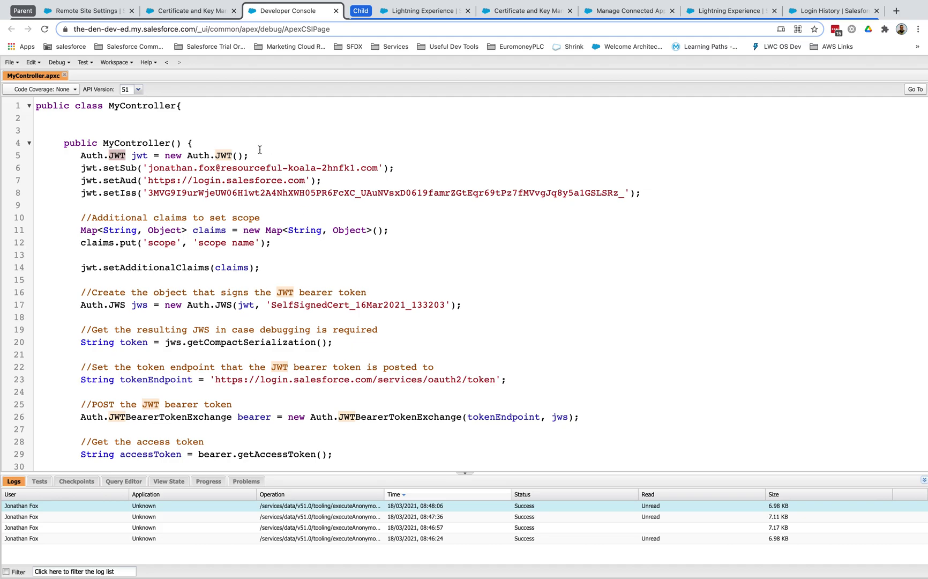
left_click(137, 169)
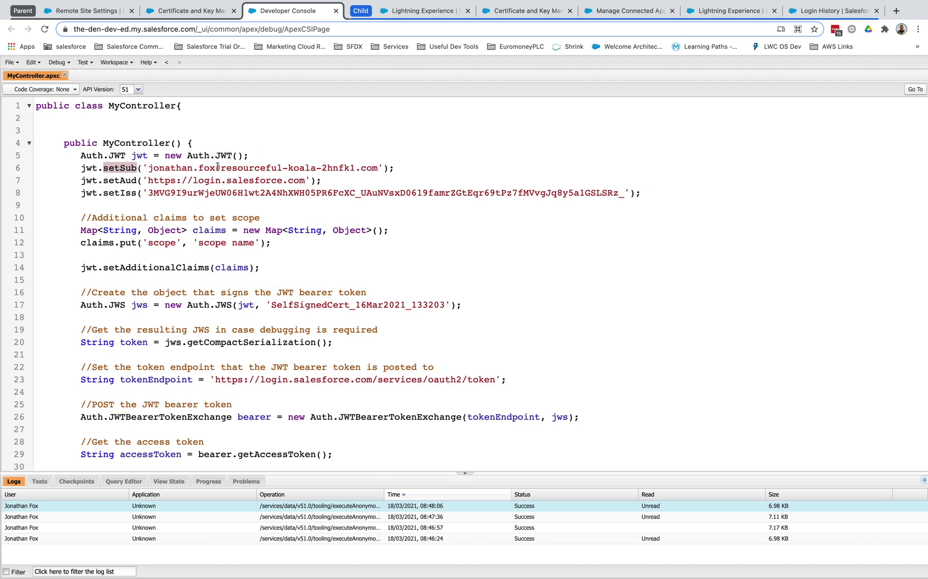
left_click_drag(181, 169, 328, 172)
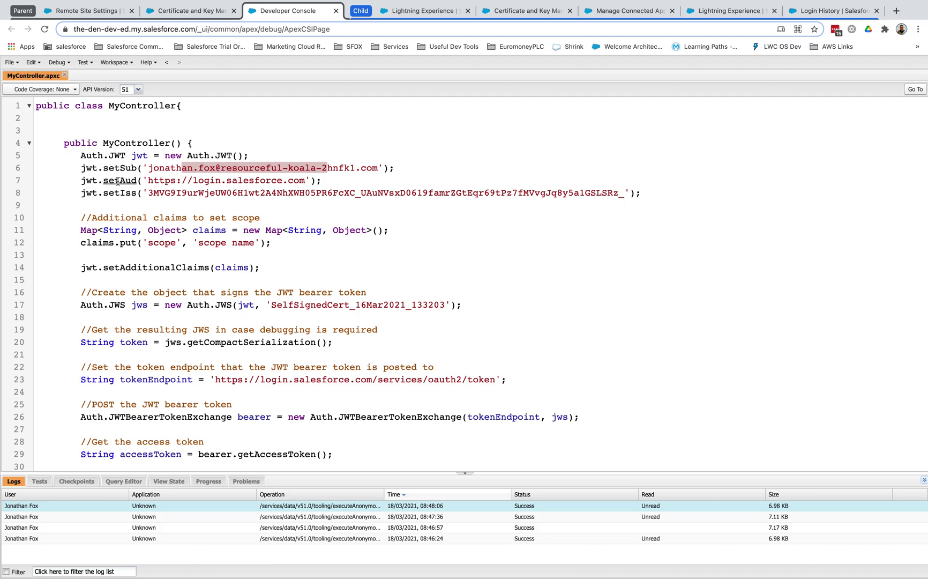
left_click_drag(159, 181, 282, 182)
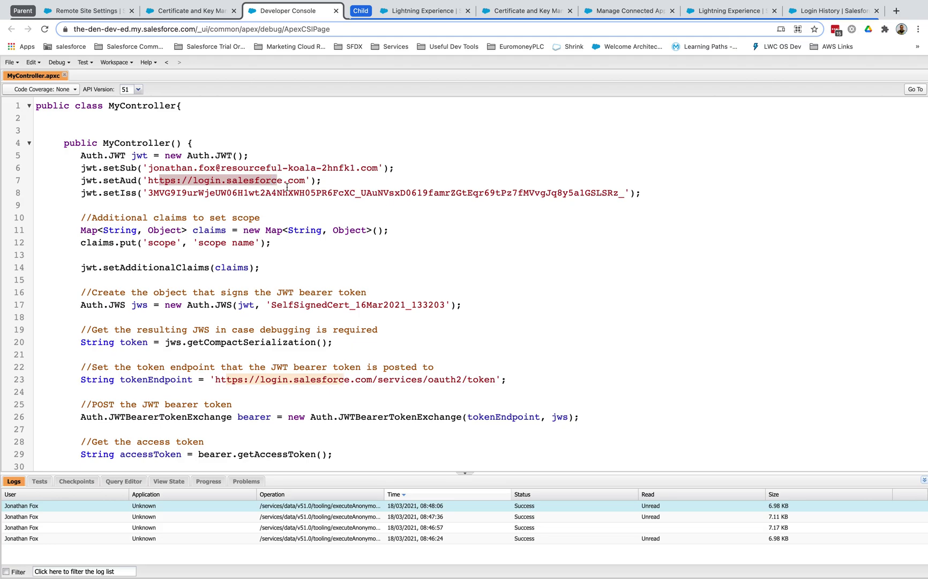
left_click(287, 188)
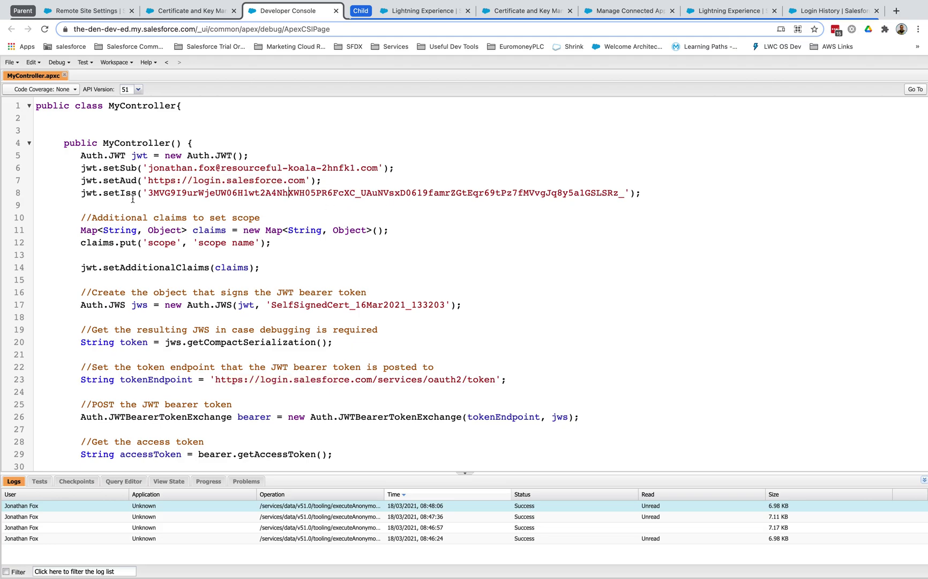
left_click(153, 192)
left_click_drag(153, 193, 623, 194)
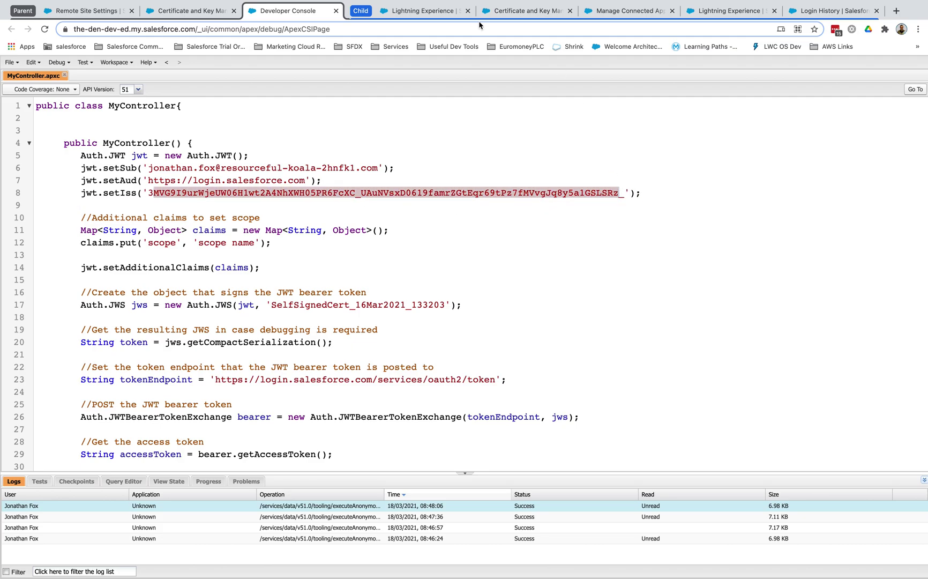
Compare the JWT Flow Org connected app details with the Apex code
left_click(616, 13)
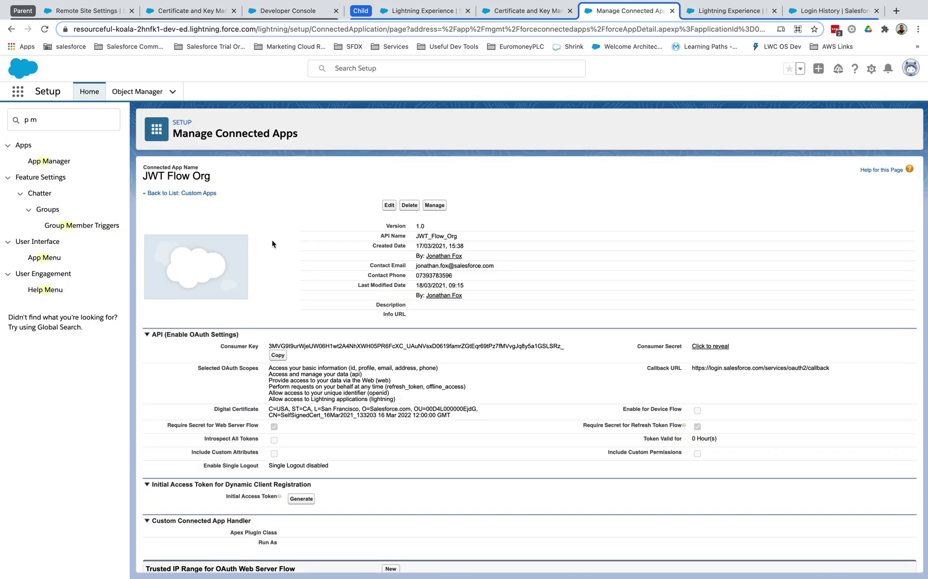
left_click(283, 357)
left_click(283, 12)
scroll(279, 303, "down", 2)
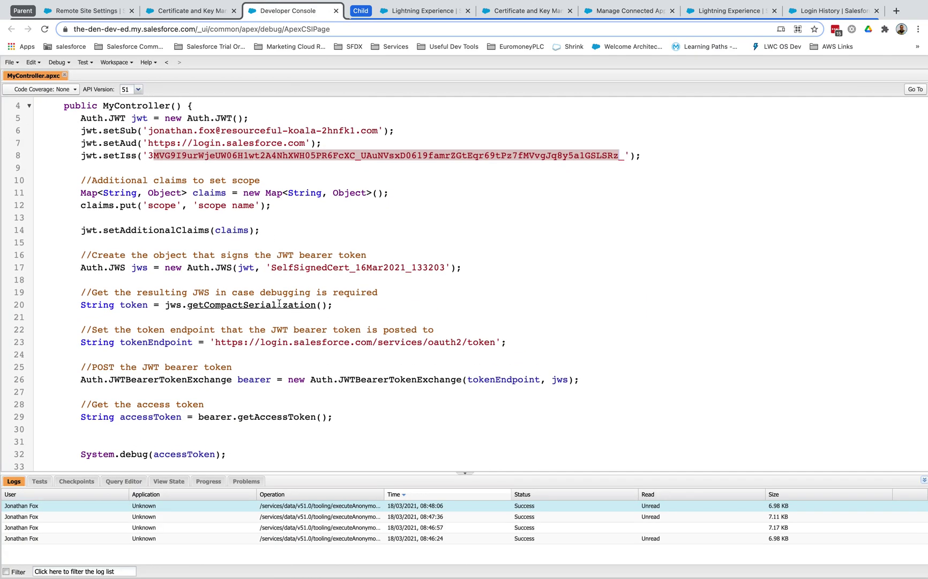
Check the certificate name on line 17 against the org's certificate list
left_click(328, 189)
scroll(328, 188, "down", 1)
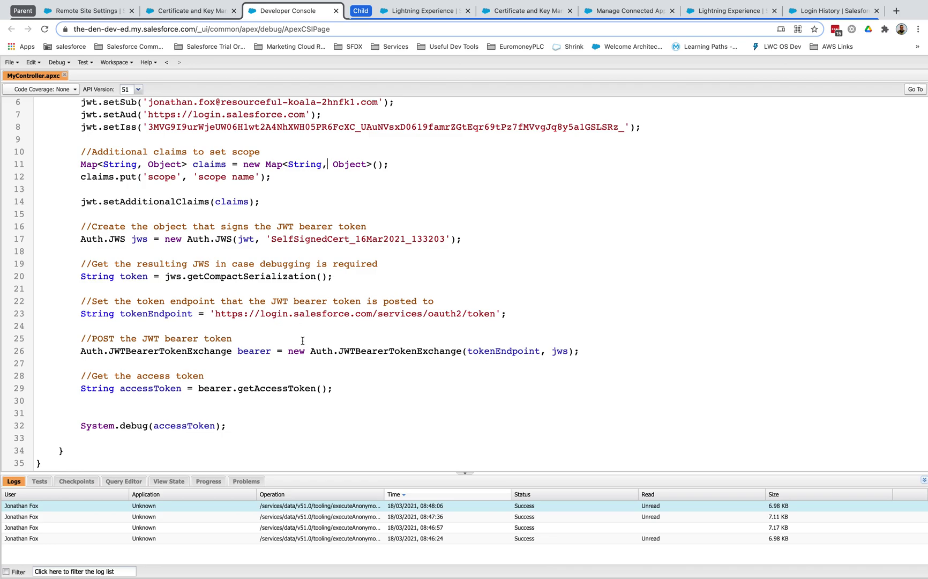
left_click_drag(271, 238, 449, 239)
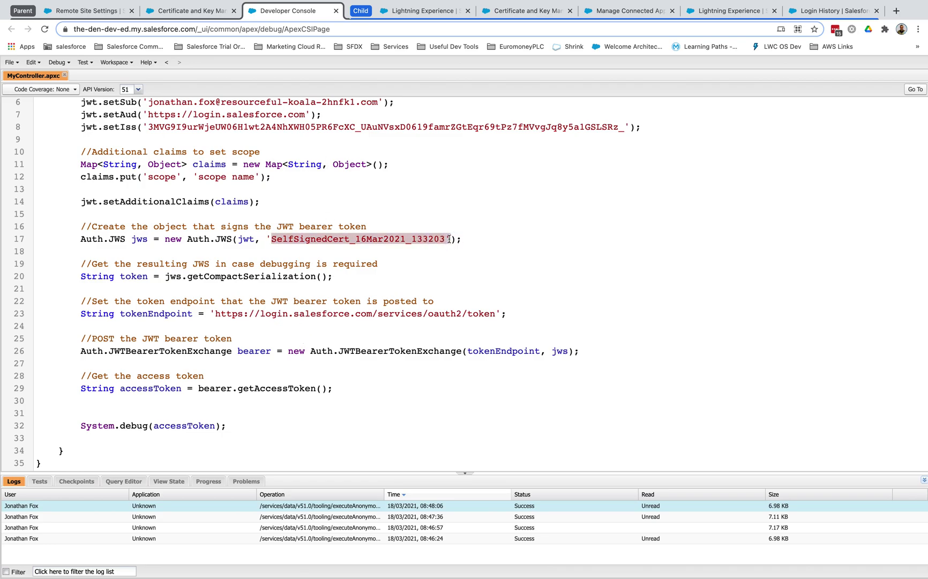
left_click(196, 11)
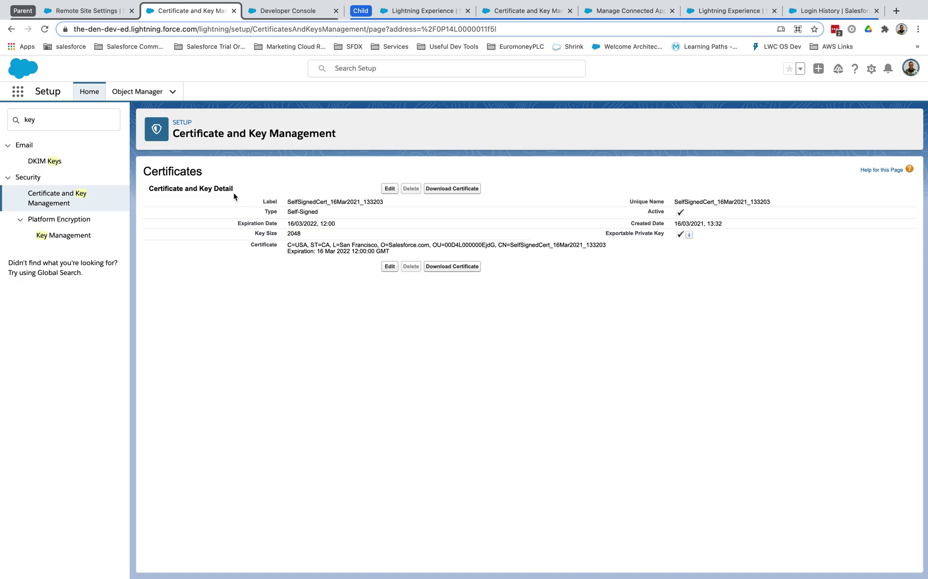
left_click(42, 197)
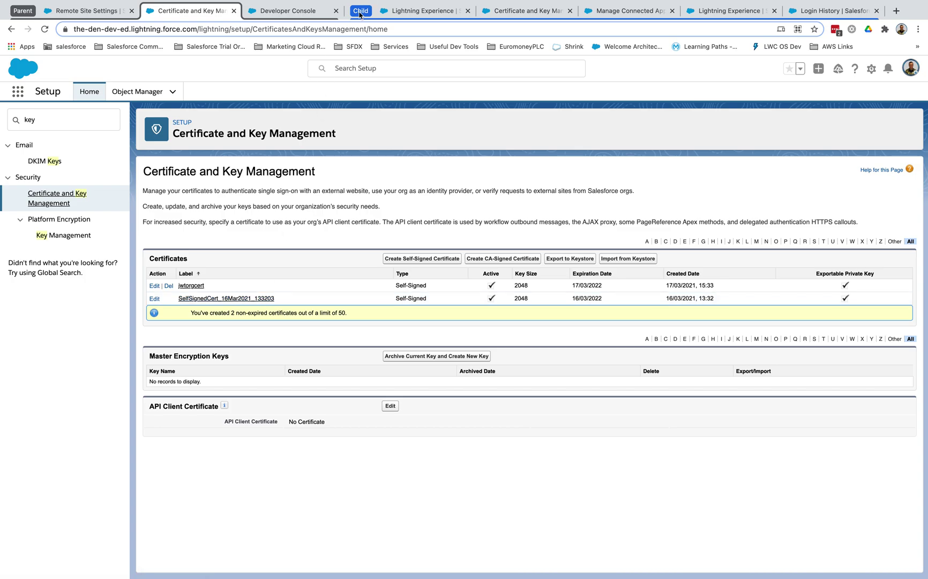
left_click(291, 15)
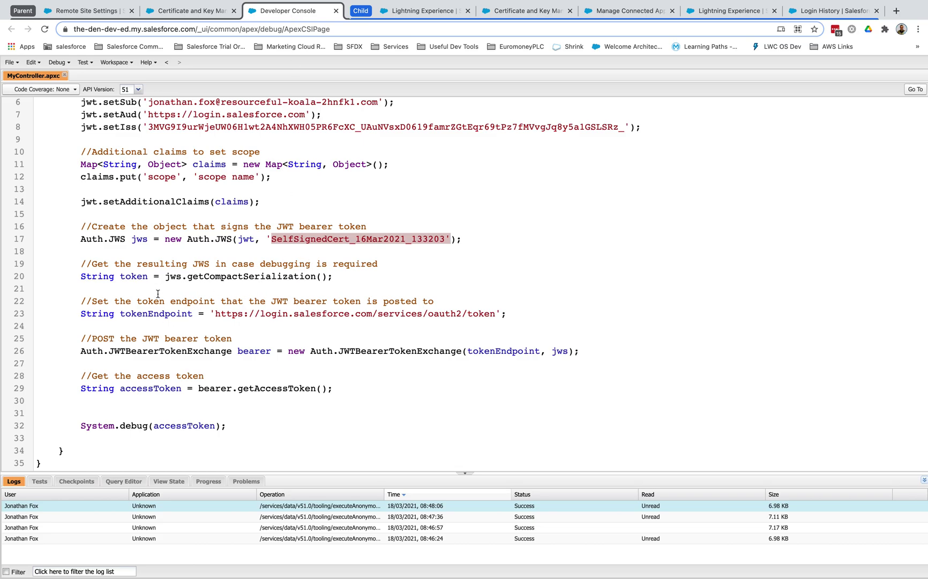
Review the token usages, the issuer string on line 8 and the subject username on line 6
double_click(130, 276)
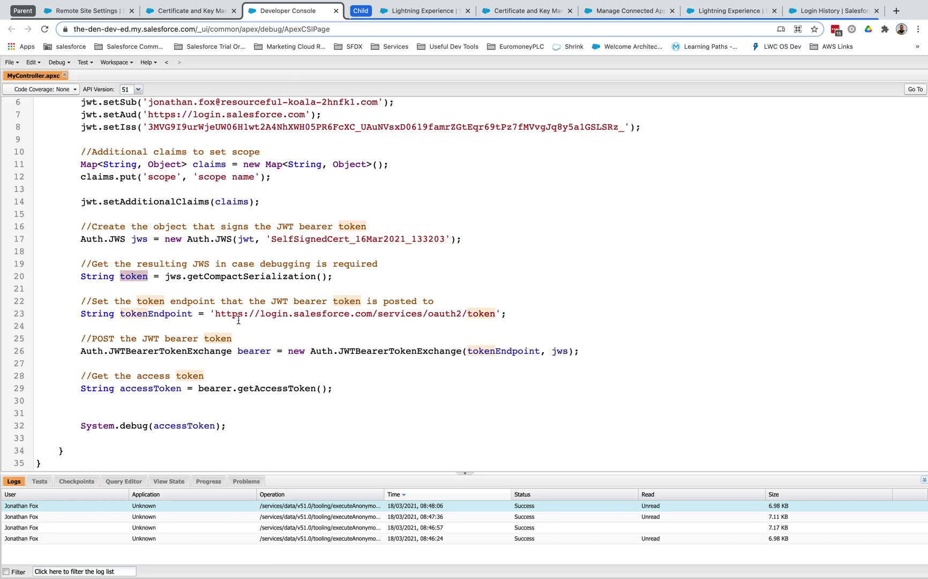
left_click(260, 315)
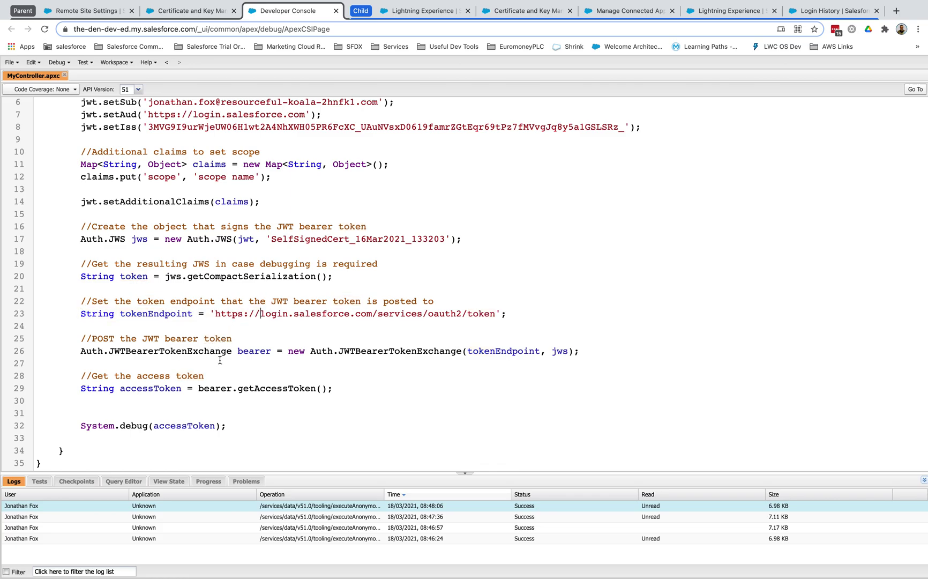
scroll(220, 360, "up", 3)
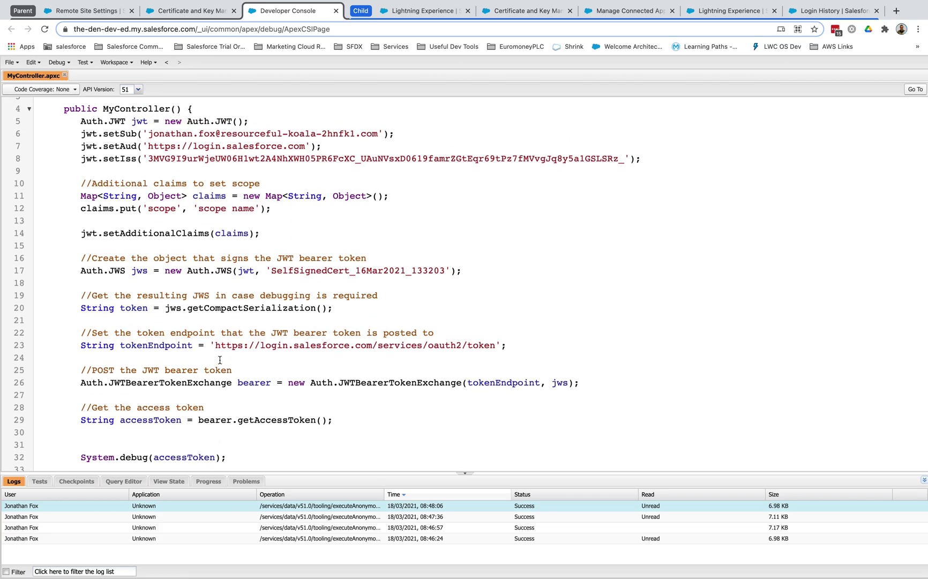
double_click(247, 159)
left_click_drag(182, 133, 292, 131)
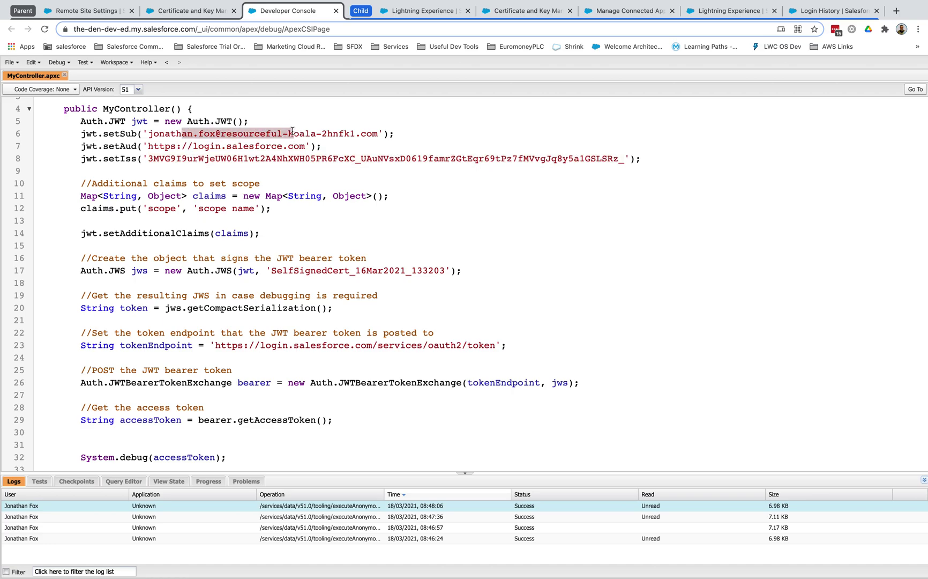
Select the System.debug(accessToken); line and its accessToken variable
scroll(346, 273, "down", 3)
scroll(346, 273, "up", 3)
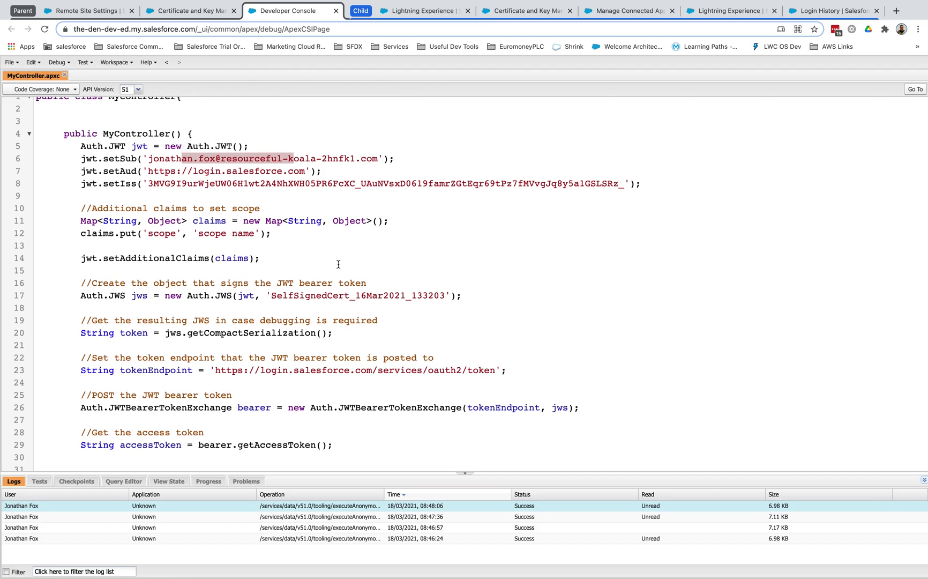
scroll(358, 438, "down", 3)
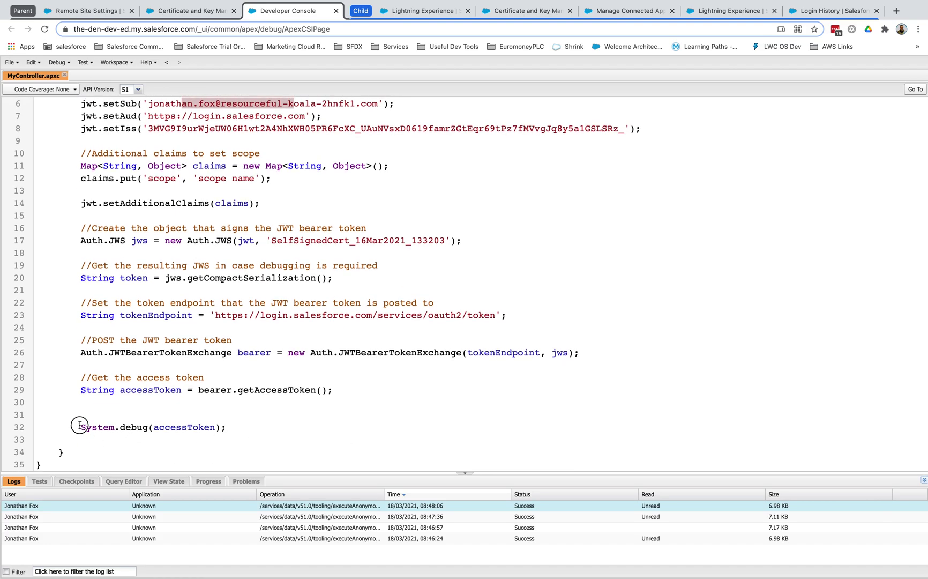
left_click_drag(79, 427, 307, 428)
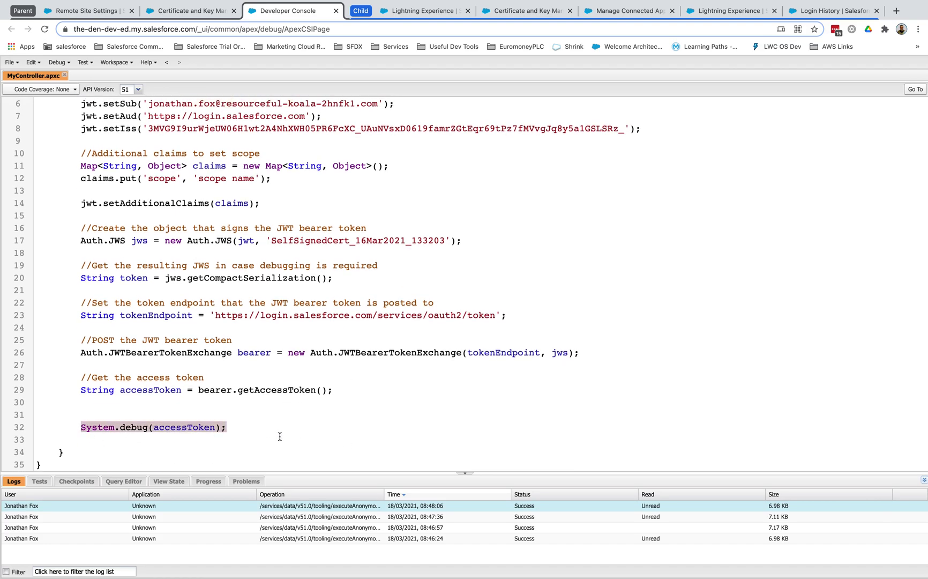
double_click(185, 427)
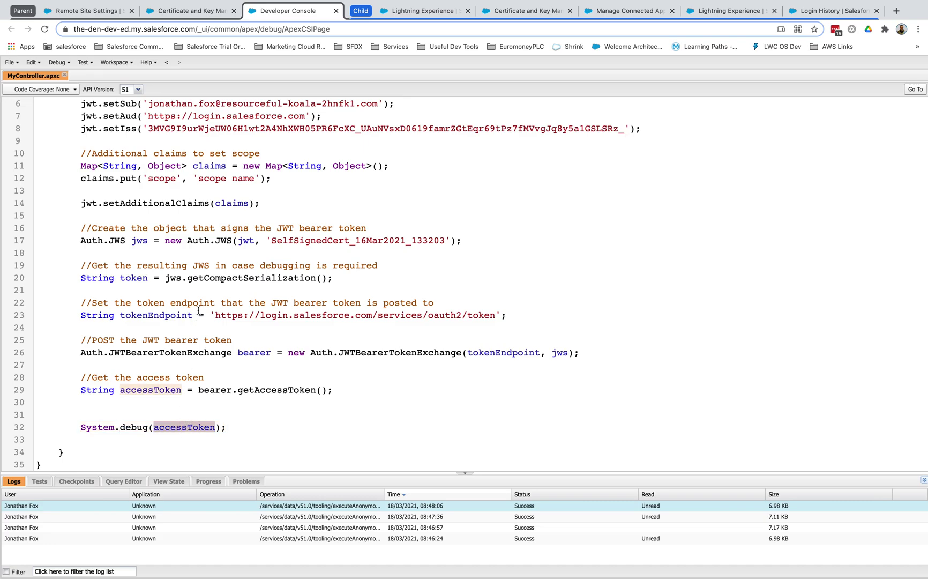
Execute 'MyController c = new MyController();' as anonymous Apex
left_click(59, 62)
left_click(75, 77)
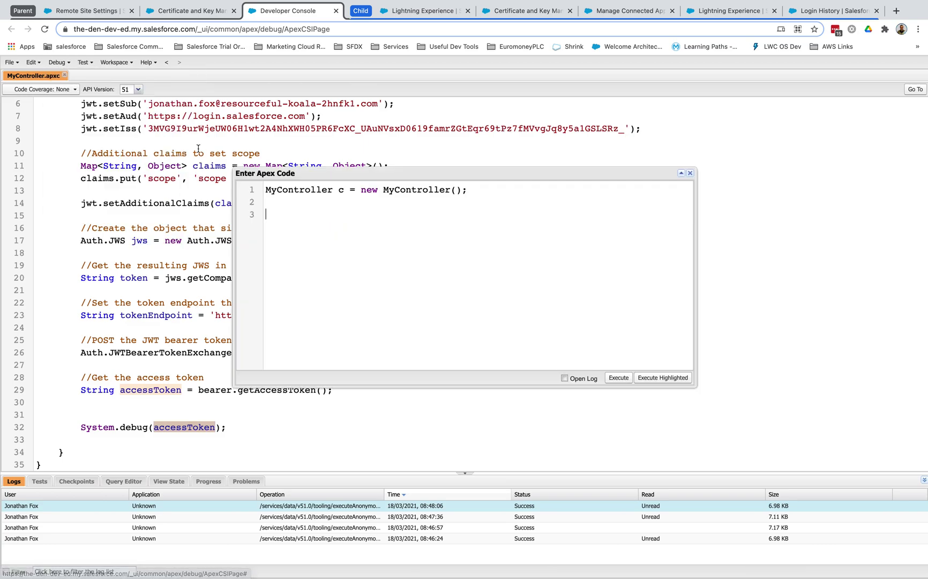
left_click_drag(299, 191, 416, 191)
left_click(446, 243)
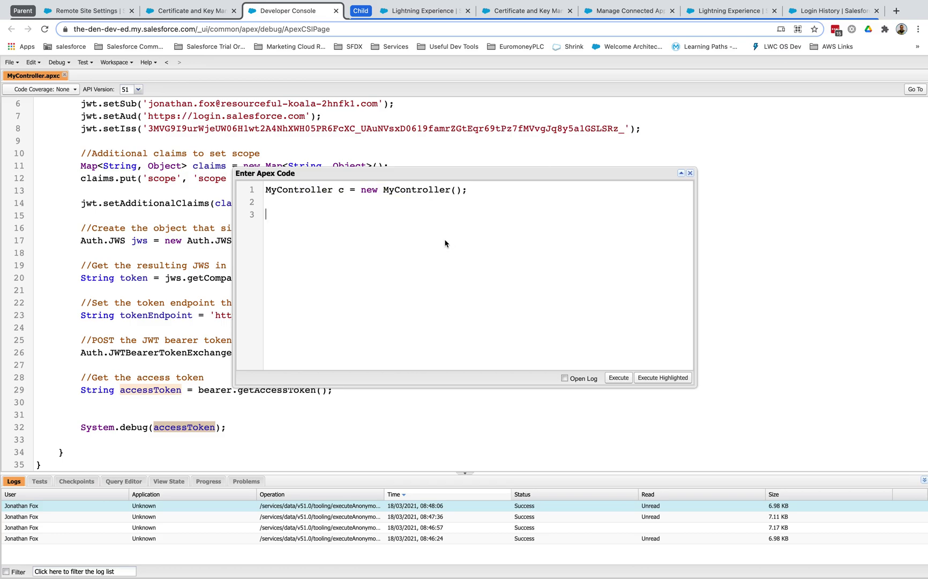
left_click(621, 378)
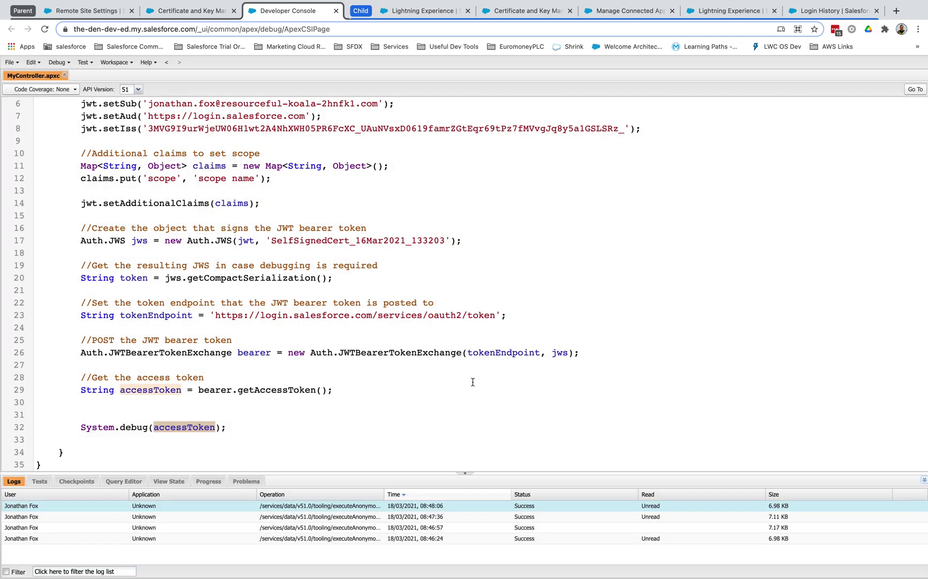
Open the new execution log filtered to Debug Only and select its USER_DEBUG entry
double_click(294, 507)
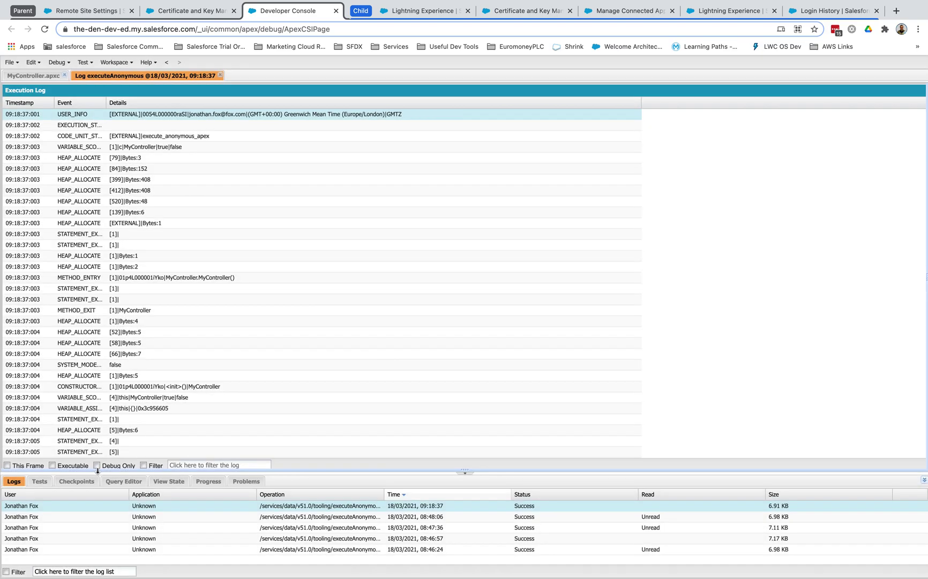
left_click(97, 466)
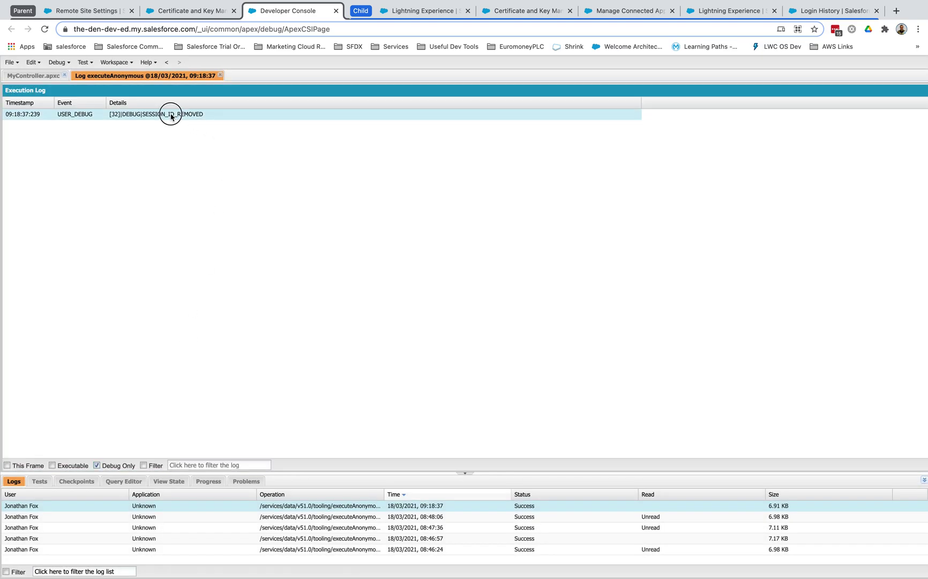
left_click(171, 116)
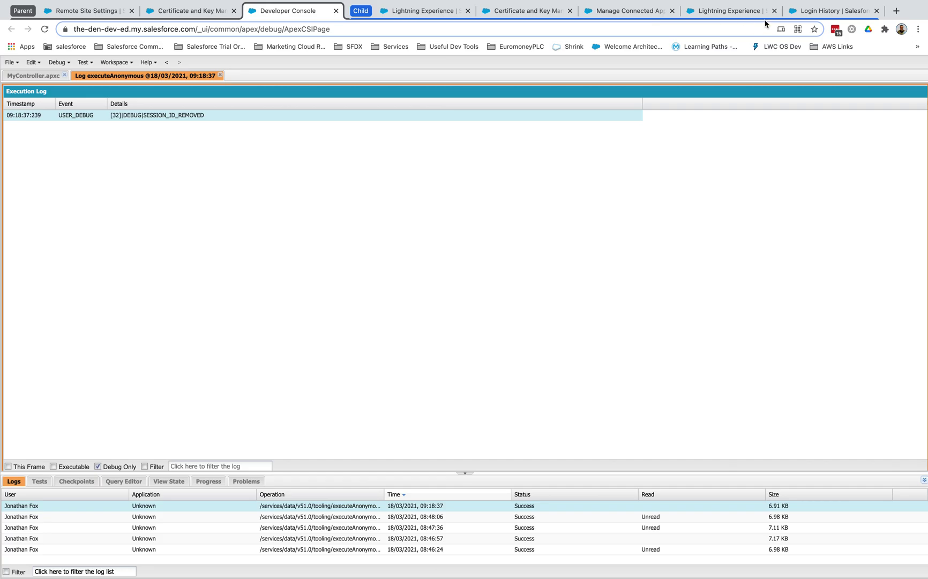
Reload Login History and verify the 09:18:37 Remote Access 2.0 JWT Flow Org login via login.salesforce.com
left_click(823, 16)
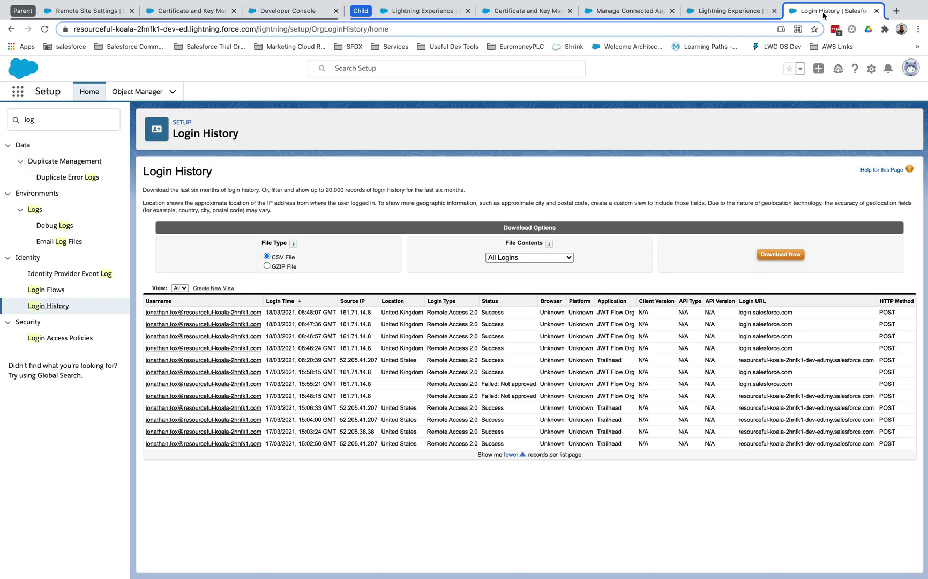
left_click(45, 29)
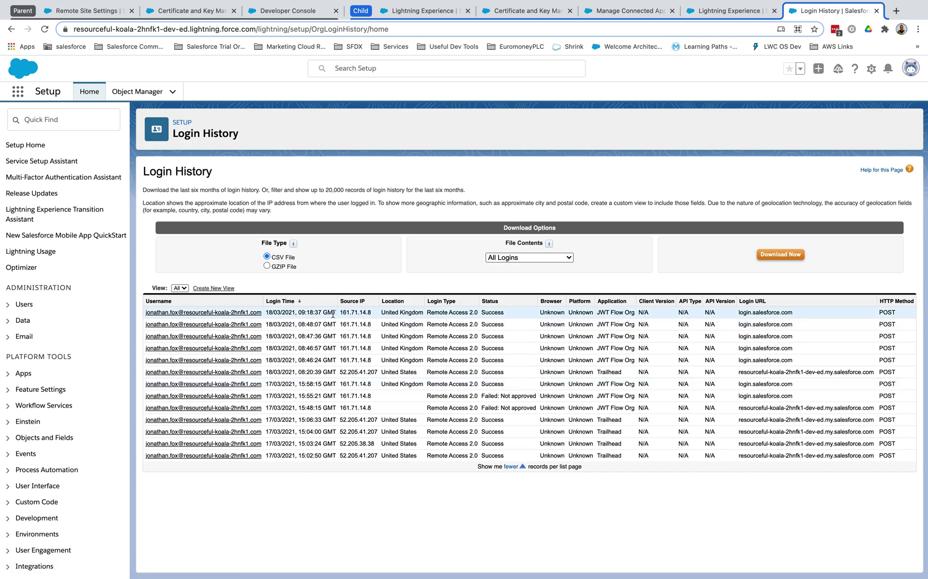
mouse_move(555, 2)
left_click_drag(297, 311, 327, 314)
double_click(474, 312)
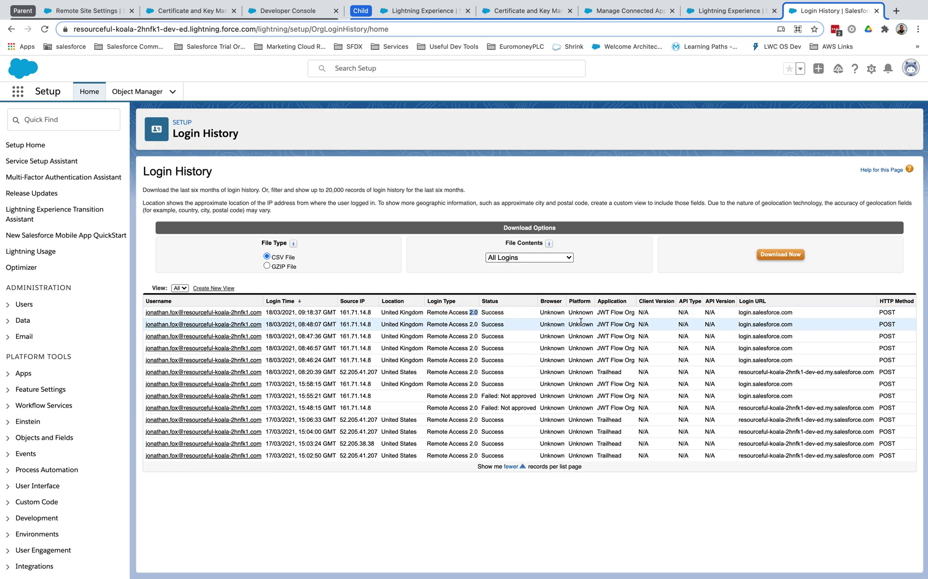
left_click_drag(597, 312, 641, 312)
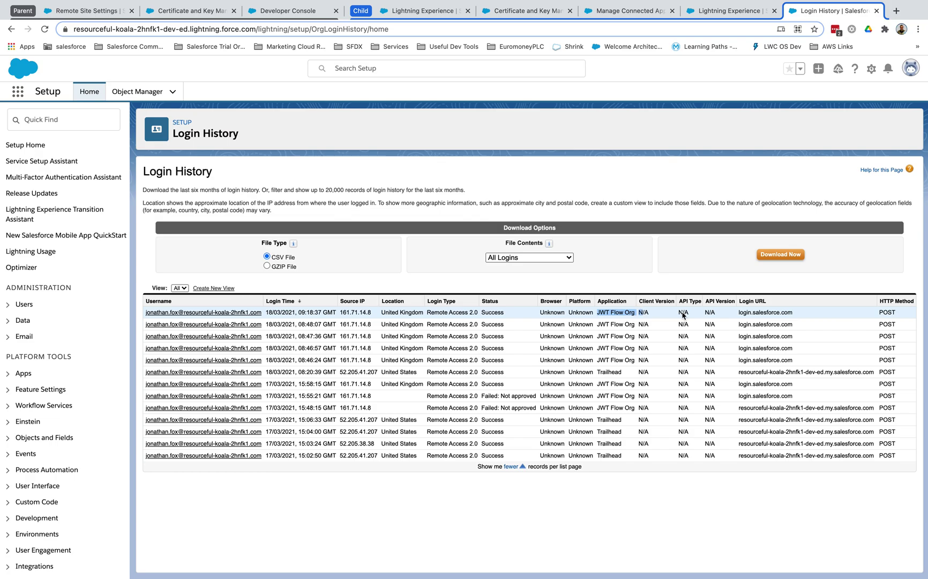
left_click(742, 317)
double_click(741, 312)
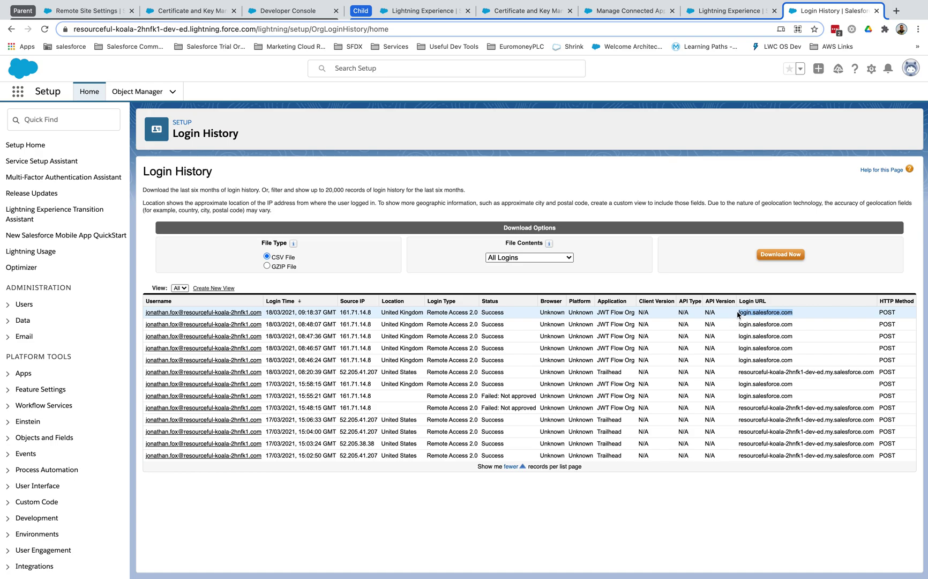
left_click(287, 13)
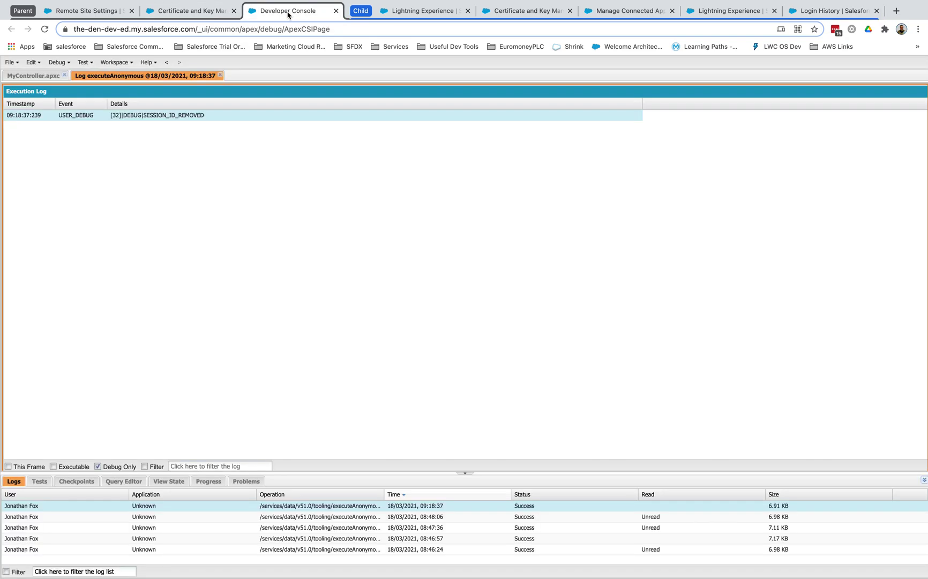
left_click(219, 19)
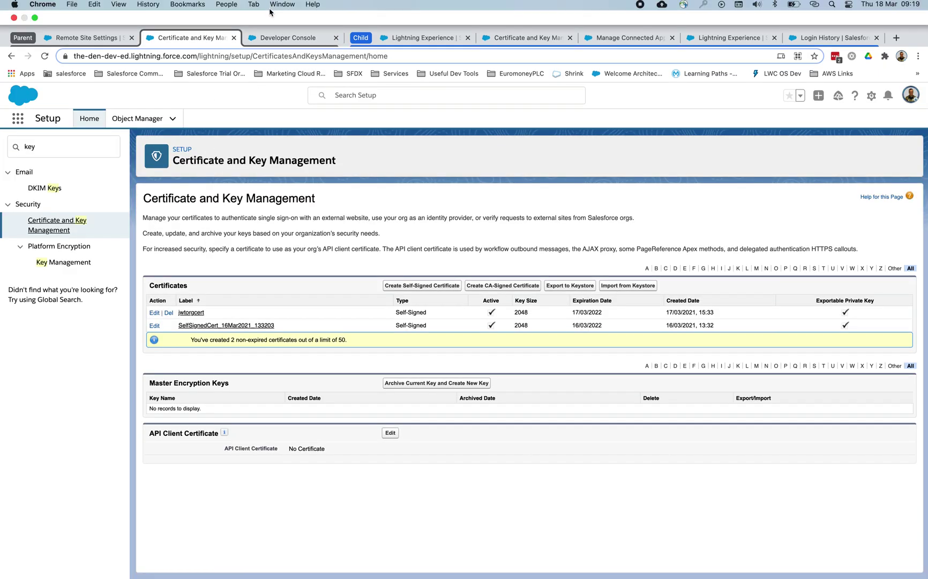
left_click(262, 38)
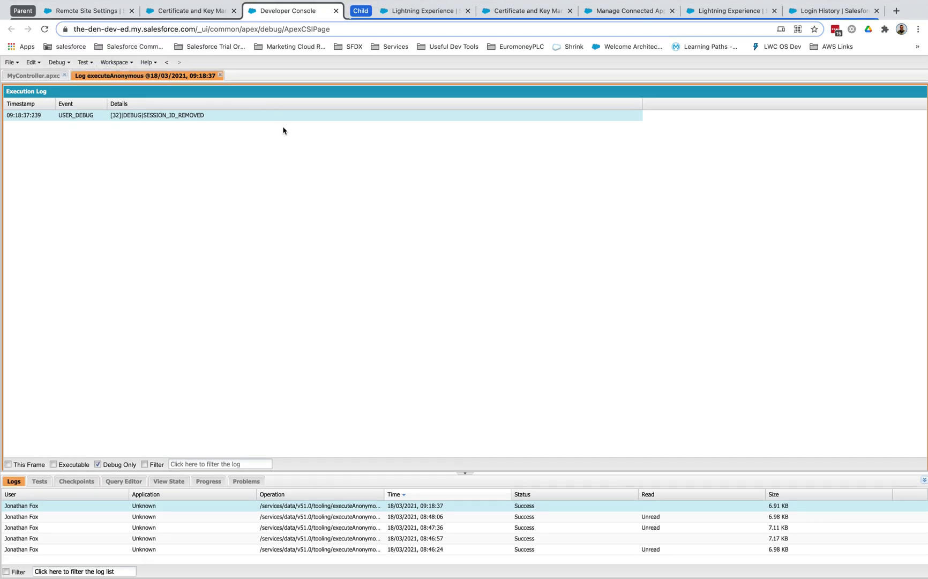
left_click(102, 15)
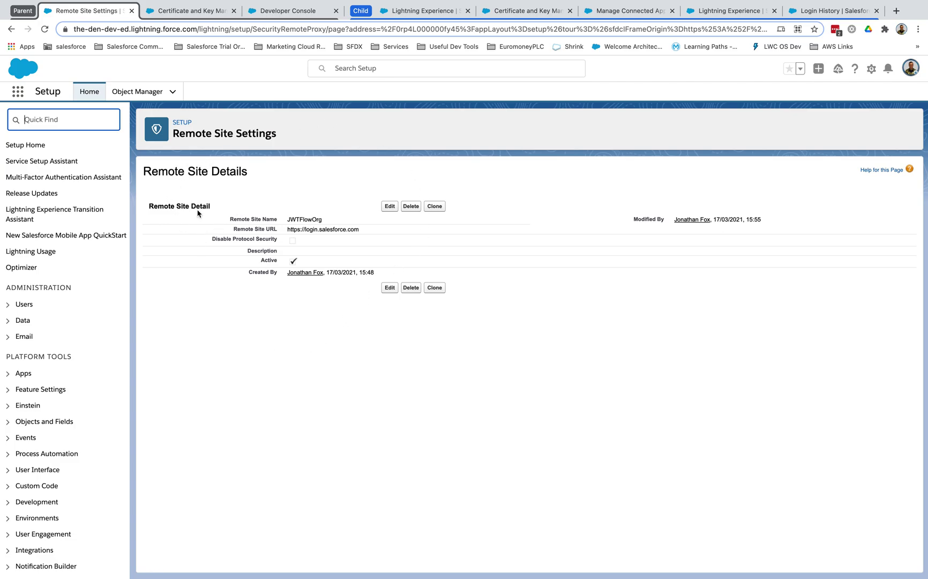
left_click_drag(287, 229, 383, 233)
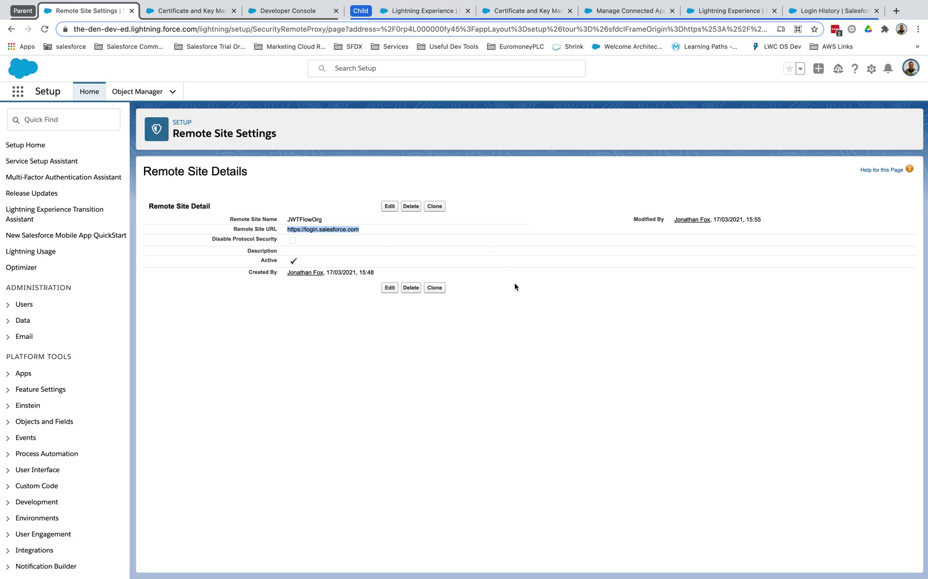
Bring MyController.apxc back up in the Developer Console and scroll through its JWT code
left_click(271, 44)
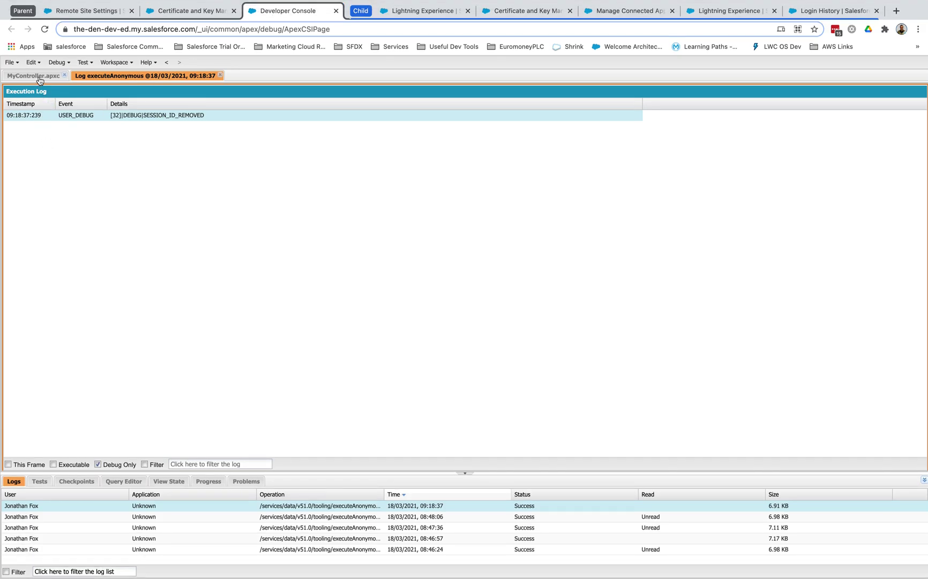
left_click(38, 77)
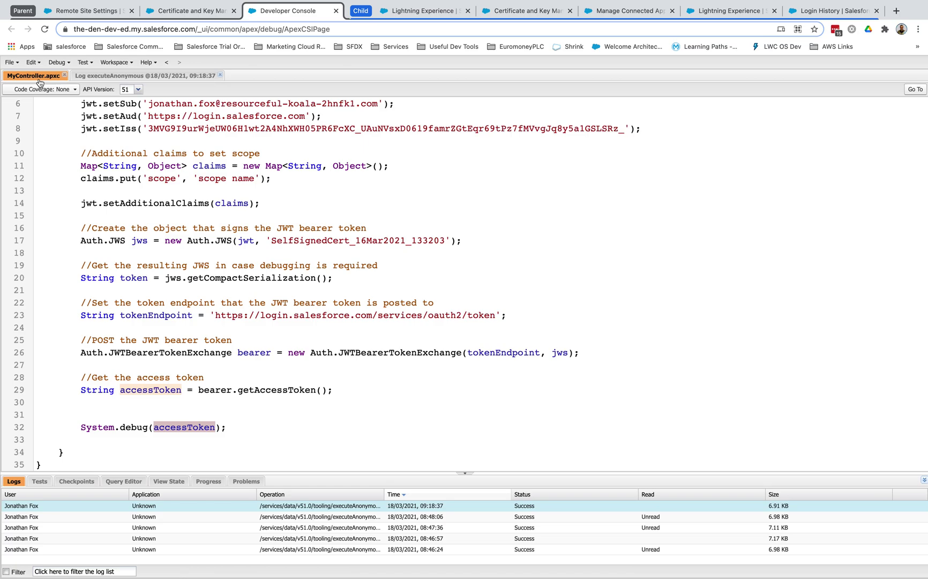
scroll(142, 228, "up", 3)
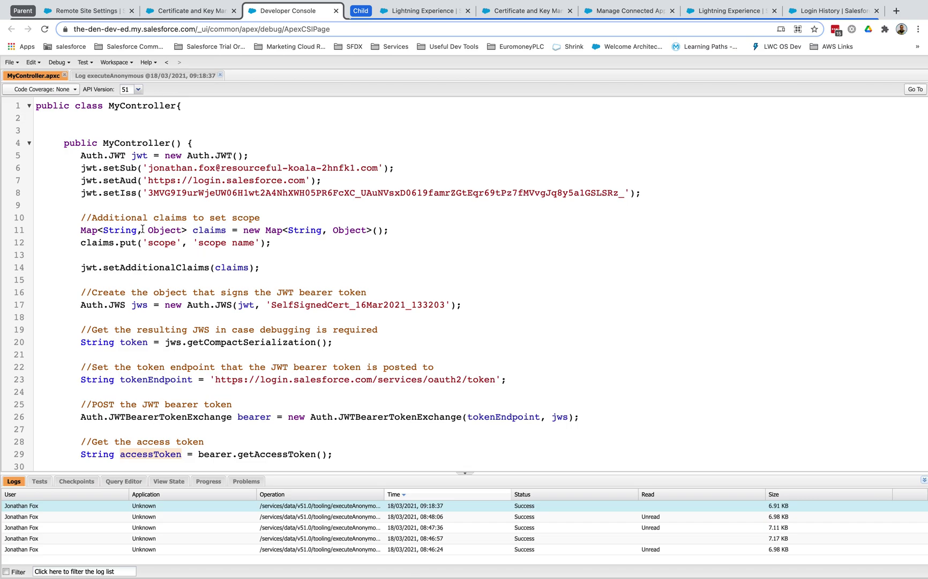
scroll(142, 229, "down", 2)
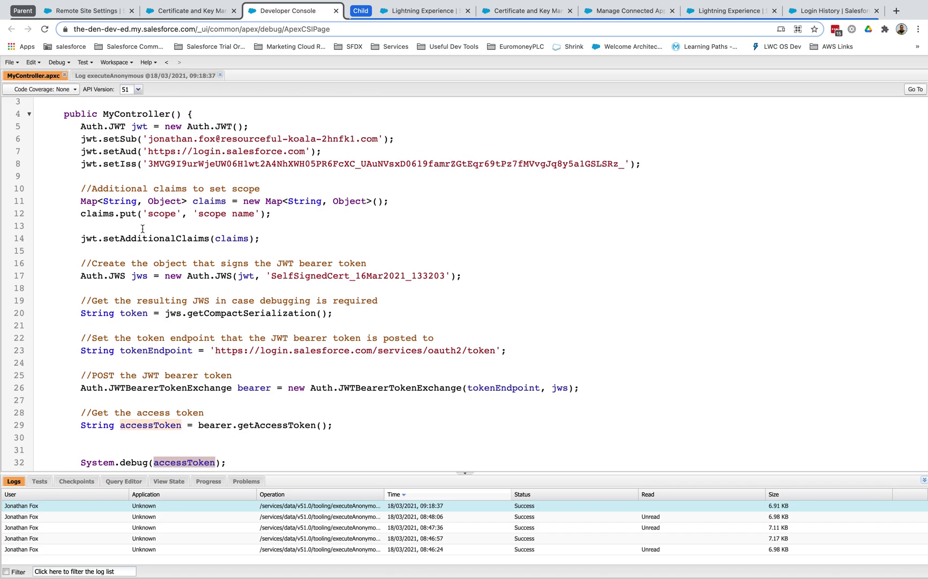